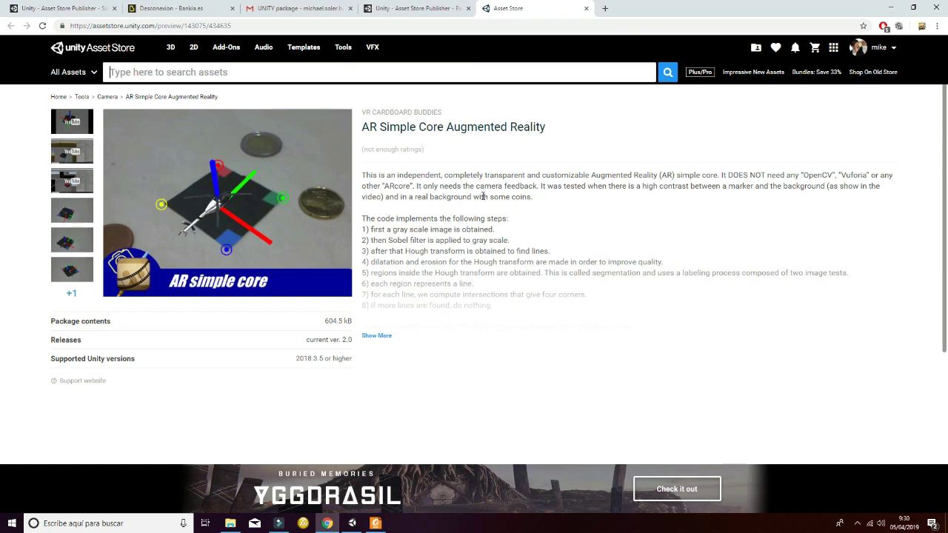
- Leave the AR Simple Core Asset Store page and bring the Unity editor to the front
click(354, 525)
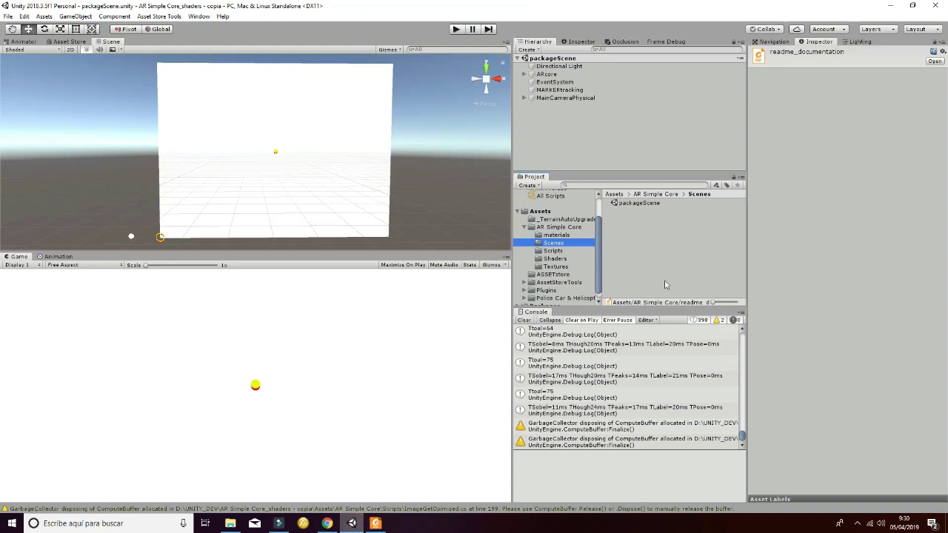
- Select packageScene in the AR Simple Core > Scenes folder
click(560, 227)
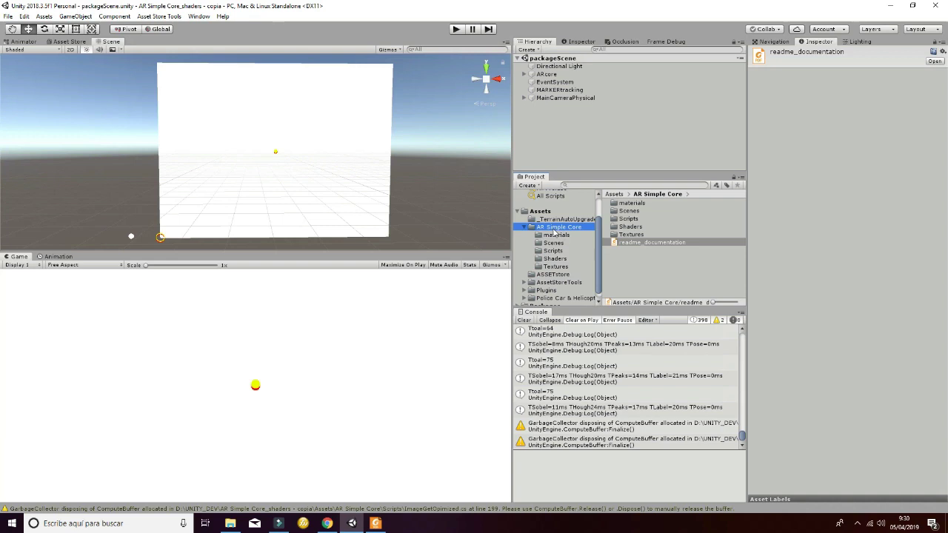
double_click(633, 212)
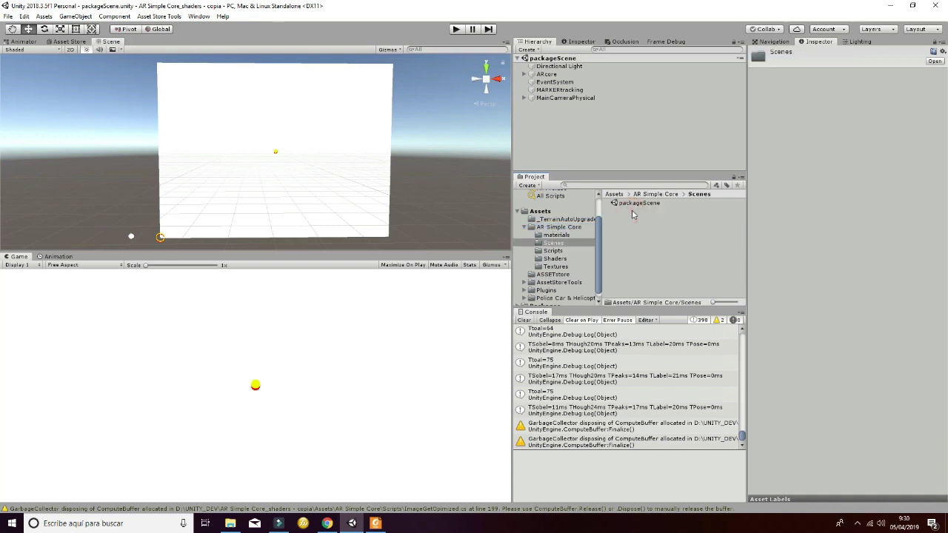
click(635, 203)
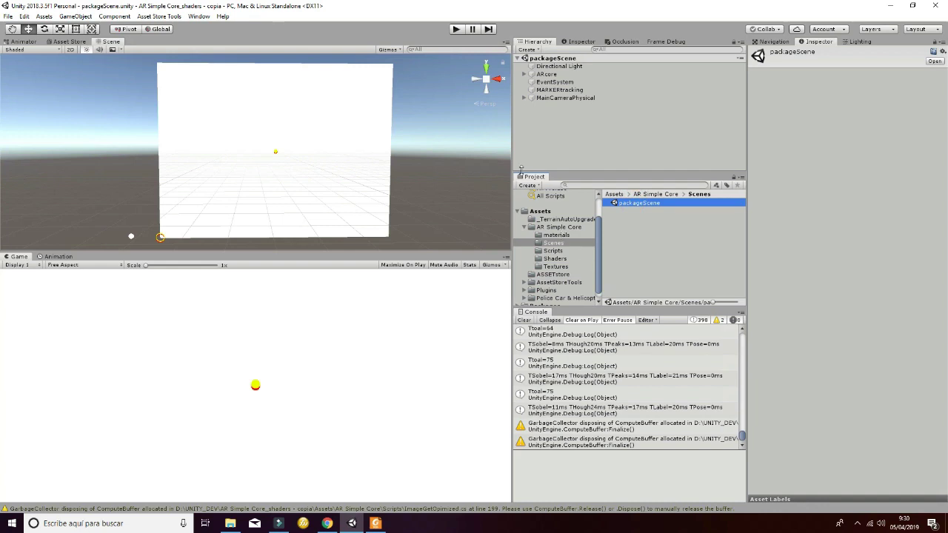
- Play packageScene to test the red cube tracking the marker, then stop playback
click(455, 30)
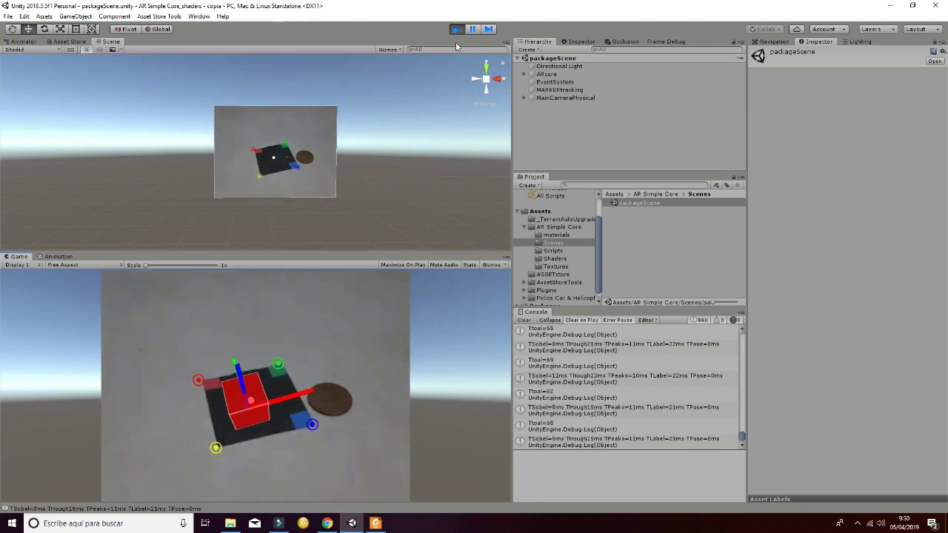
click(457, 31)
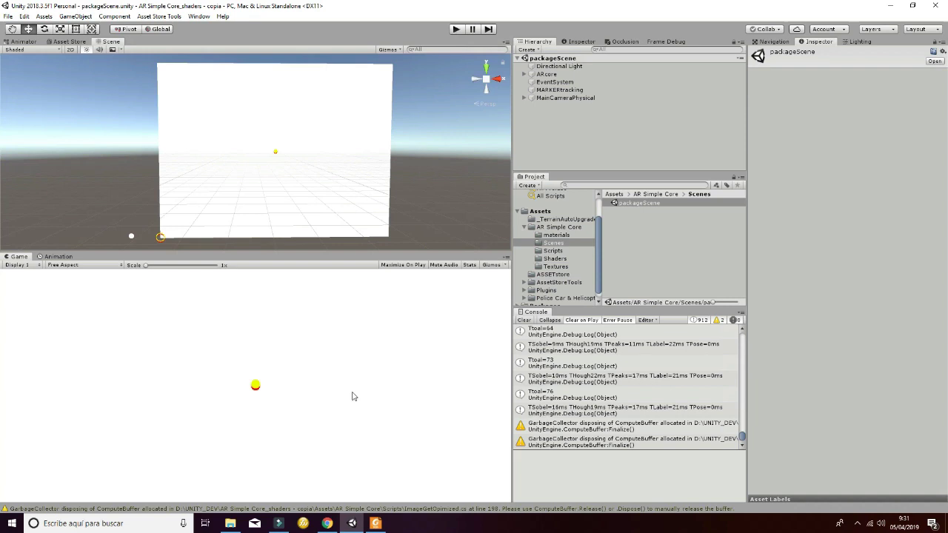
click(231, 524)
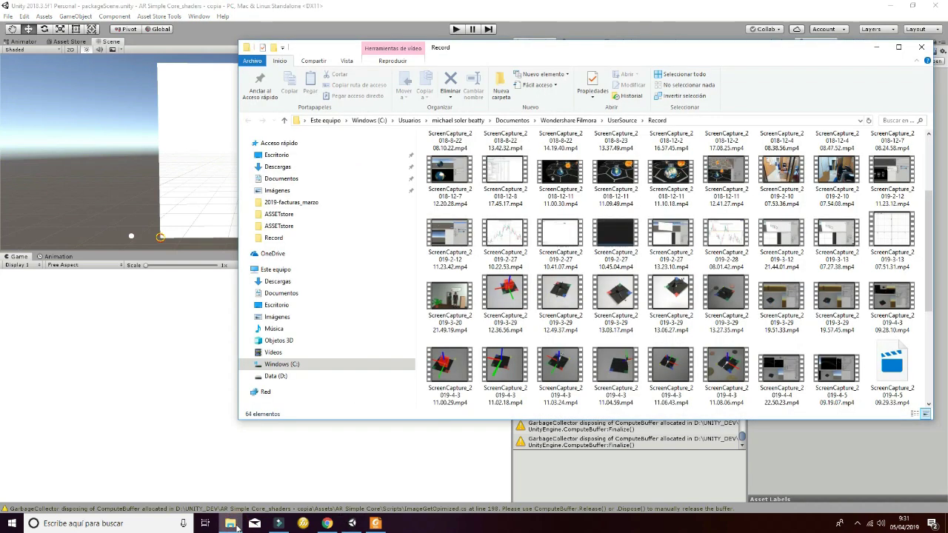
click(231, 524)
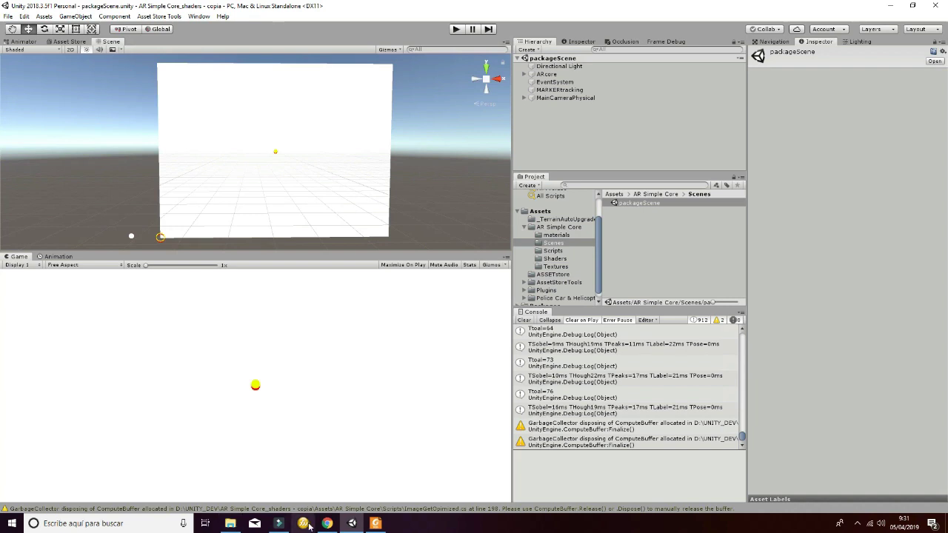
- Open readme_documentation.pdf from the AR Simple Core folder and skim its opening pages
click(562, 227)
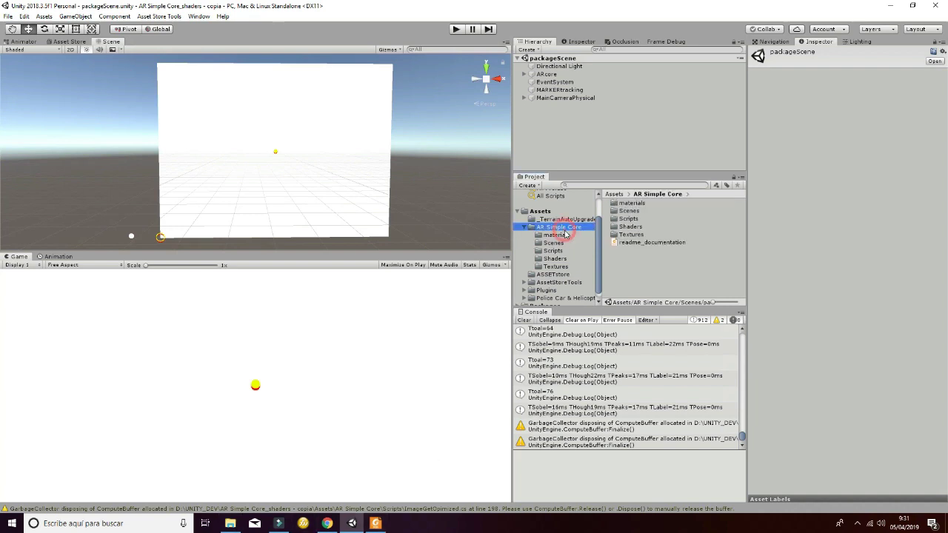
double_click(633, 245)
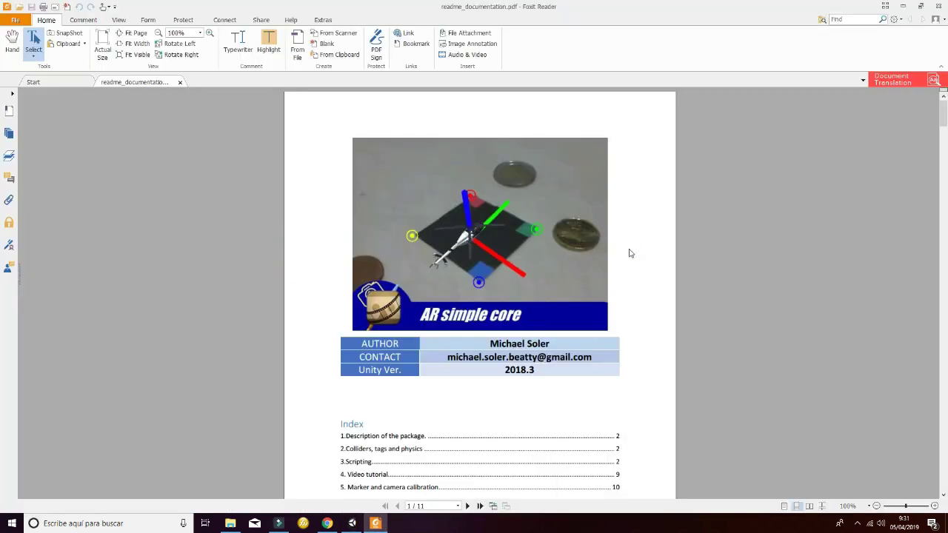
scroll(604, 330, down, 2)
scroll(585, 326, down, 2)
scroll(574, 323, down, 2)
scroll(569, 323, down, 3)
scroll(565, 324, down, 3)
scroll(550, 328, down, 2)
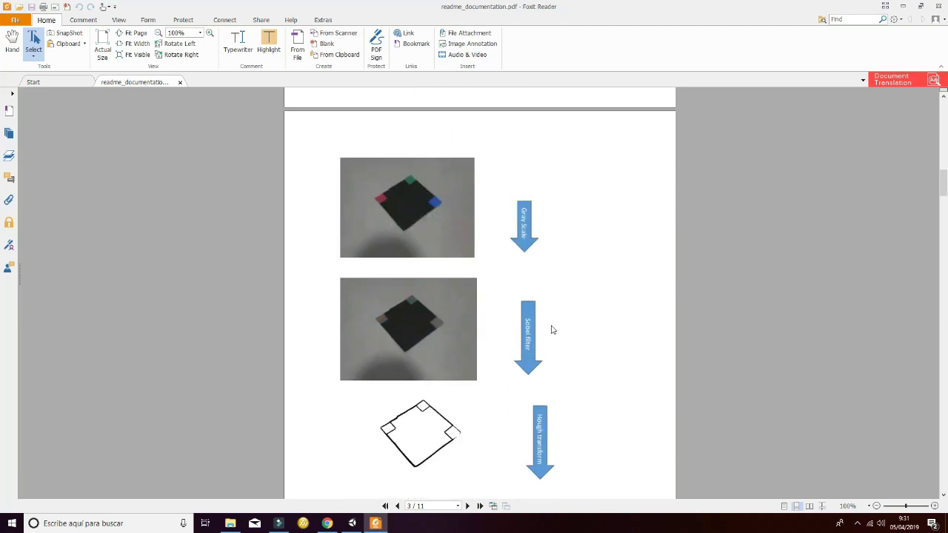
scroll(551, 329, down, 1)
scroll(551, 330, up, 1)
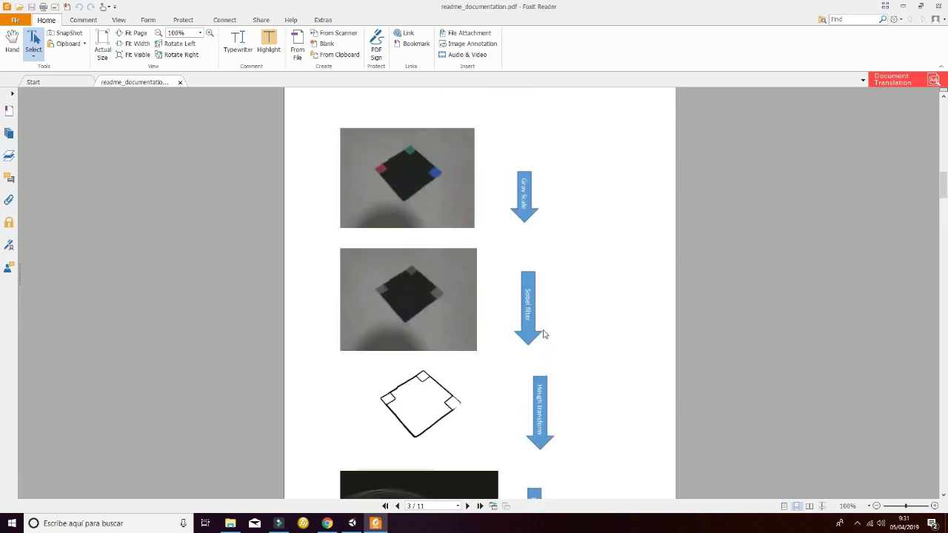
- Read page 3's Hough transform, line intersection, dilation and labels figures
scroll(491, 255, down, 1)
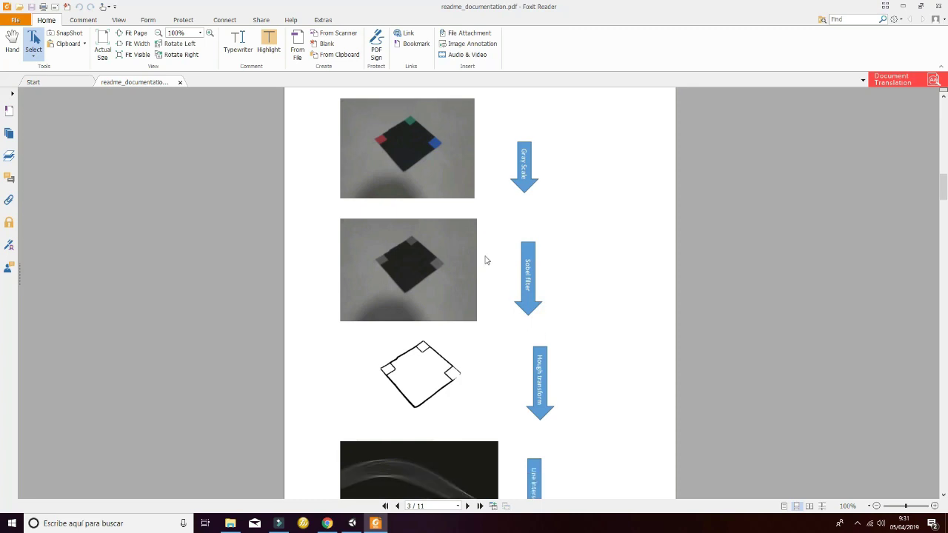
scroll(447, 233, down, 1)
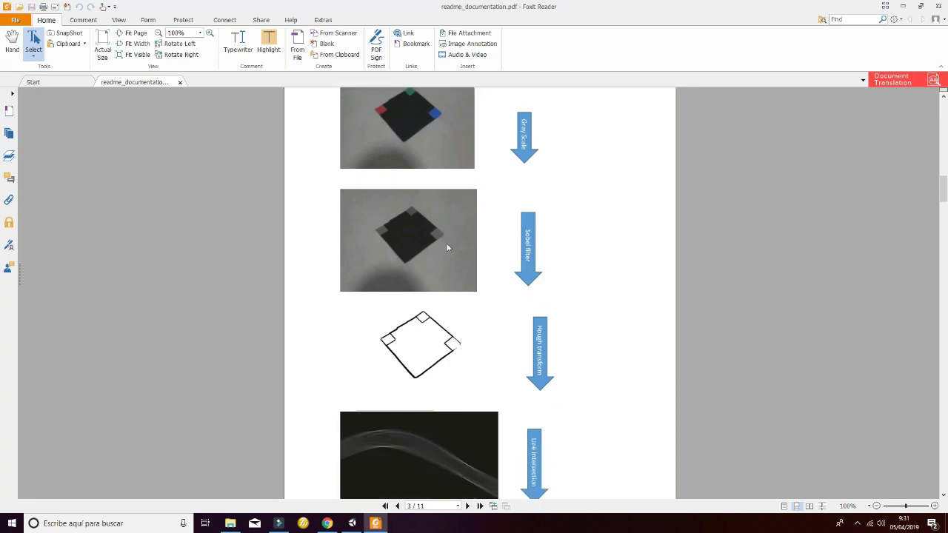
scroll(446, 243, down, 1)
scroll(446, 243, down, 1)
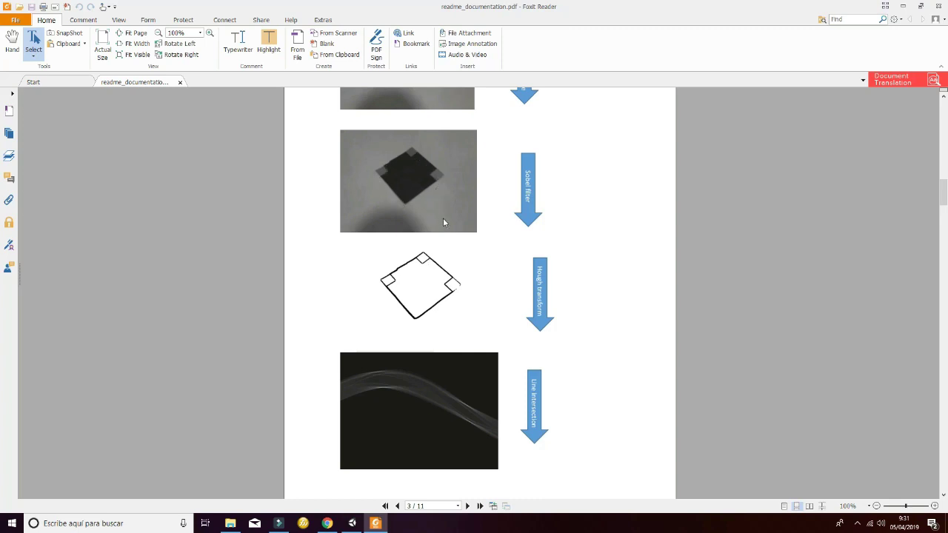
scroll(464, 269, down, 3)
scroll(465, 269, down, 1)
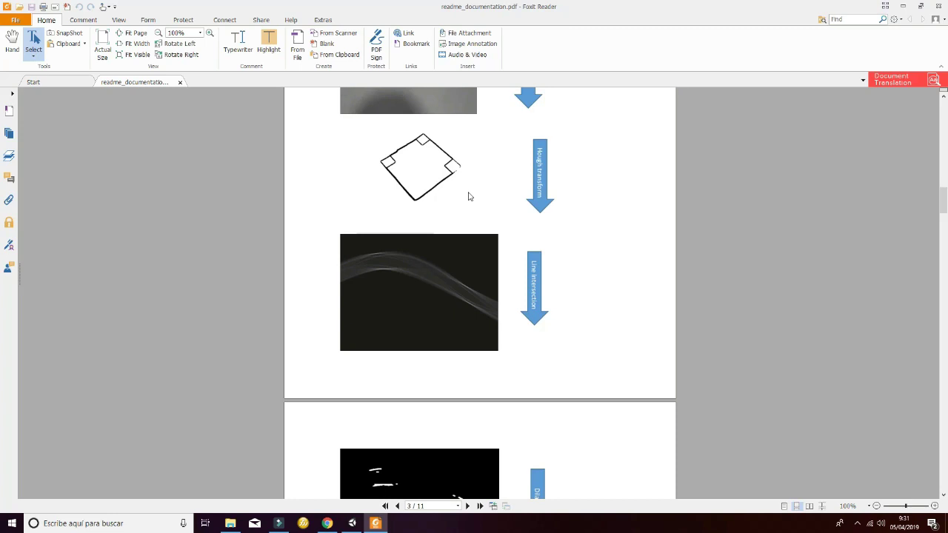
scroll(468, 197, down, 1)
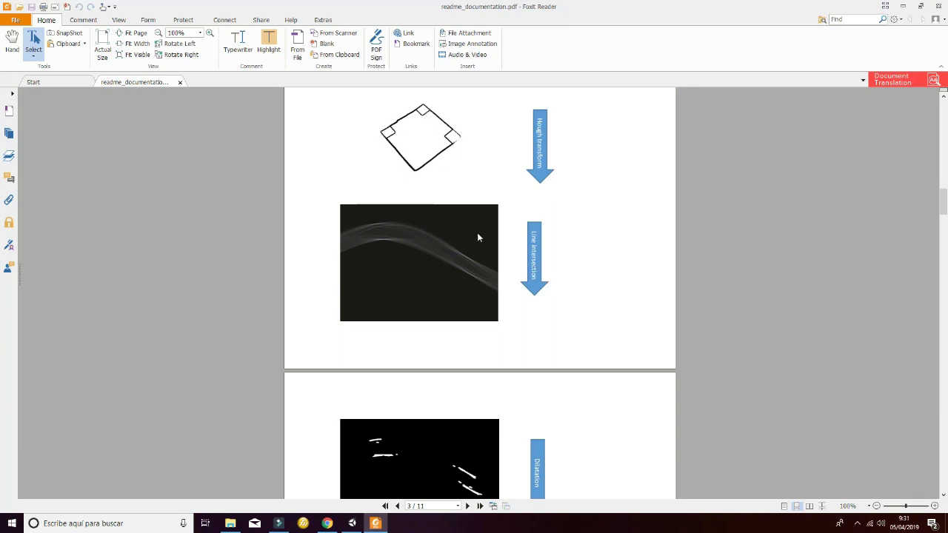
scroll(463, 248, down, 2)
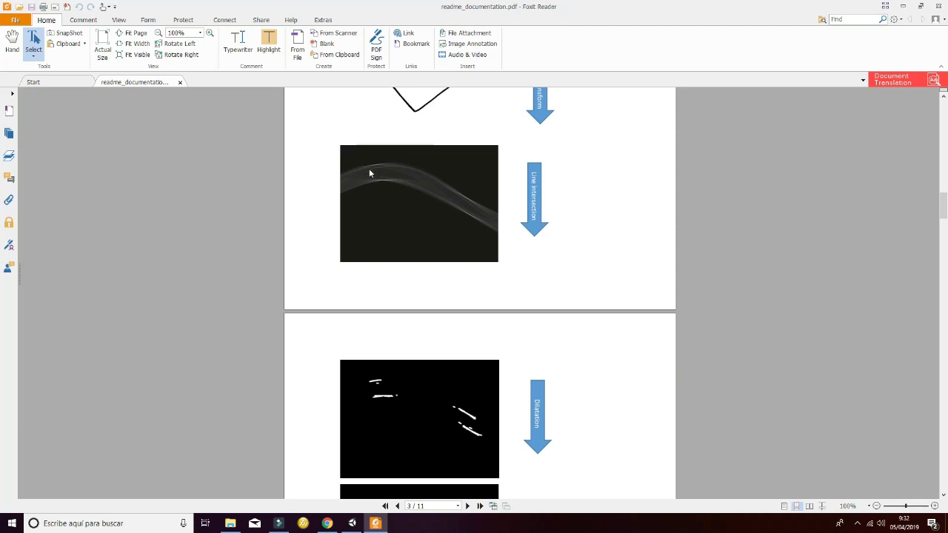
scroll(370, 172, up, 3)
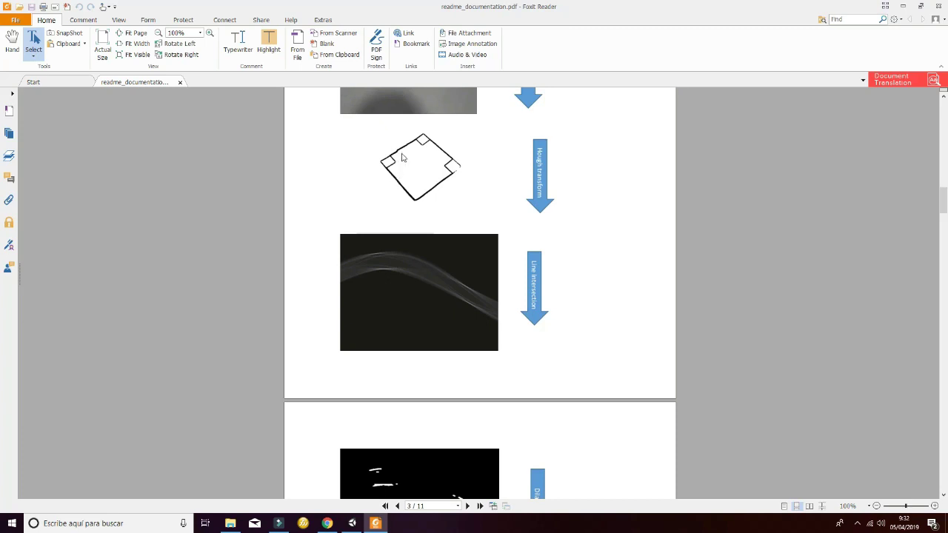
scroll(427, 252, down, 3)
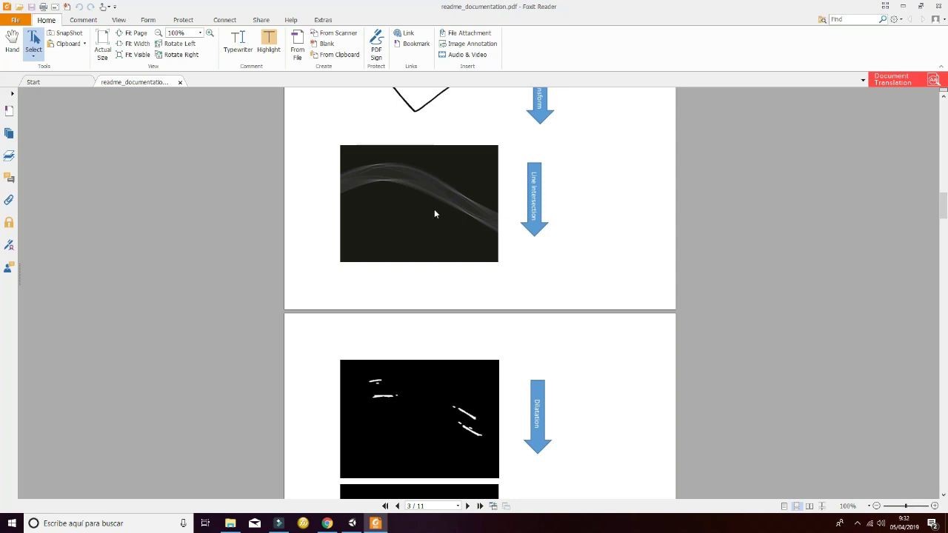
scroll(435, 210, down, 1)
- Scroll through pages 4 and 5 covering Dilatation, Labels and Pose estimation
scroll(434, 211, down, 1)
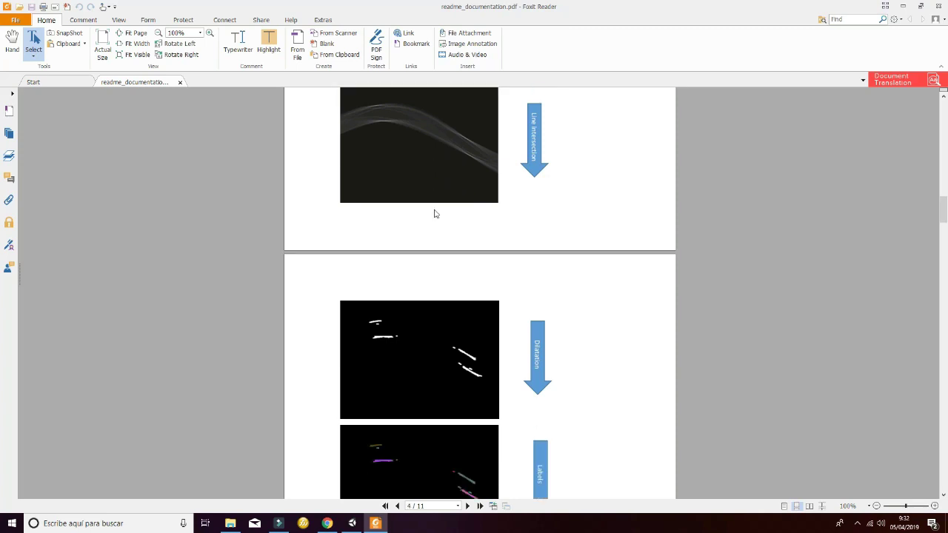
scroll(435, 214, down, 2)
scroll(434, 229, down, 1)
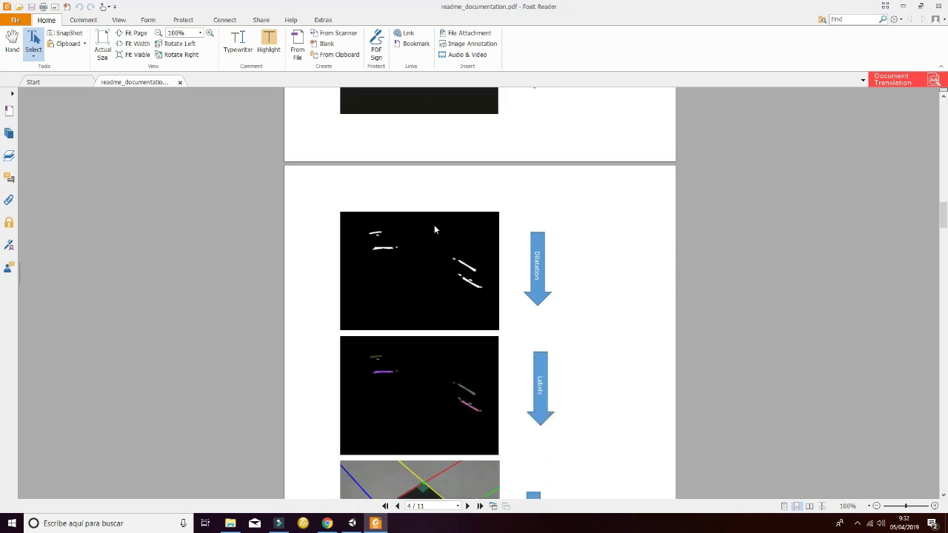
scroll(434, 229, down, 1)
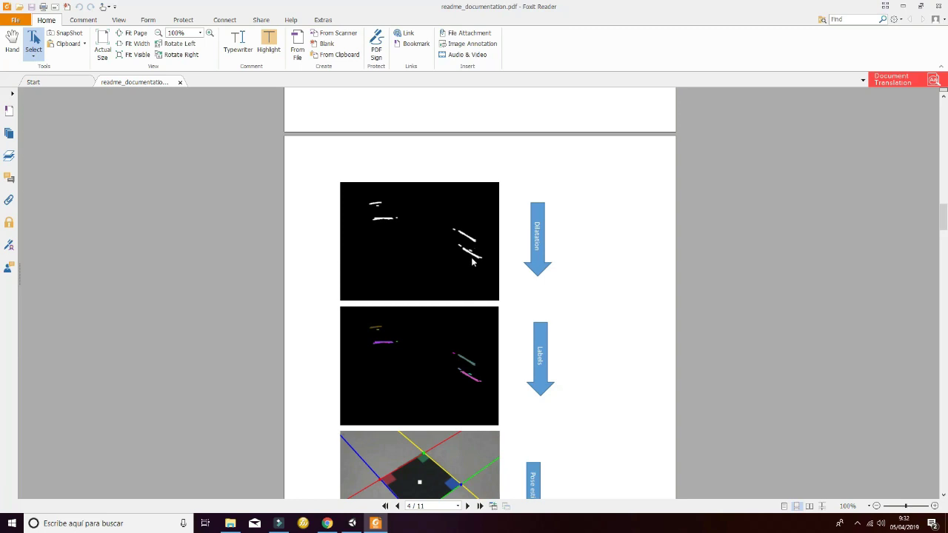
scroll(446, 254, down, 2)
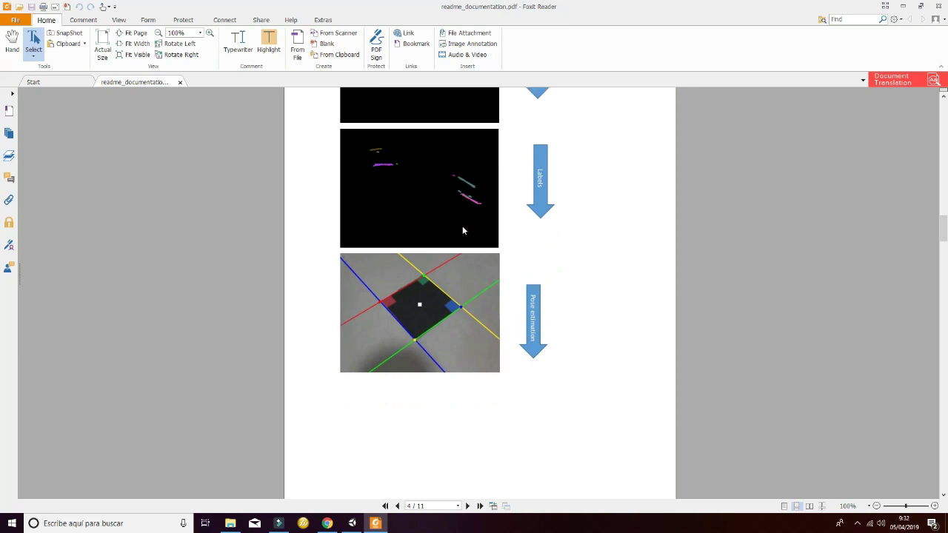
scroll(486, 298, down, 1)
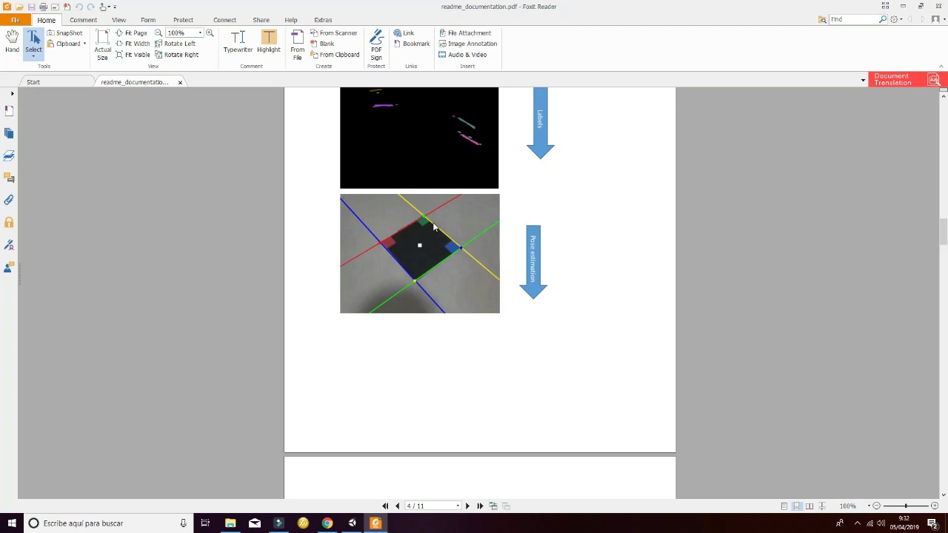
scroll(434, 225, down, 1)
scroll(433, 225, down, 2)
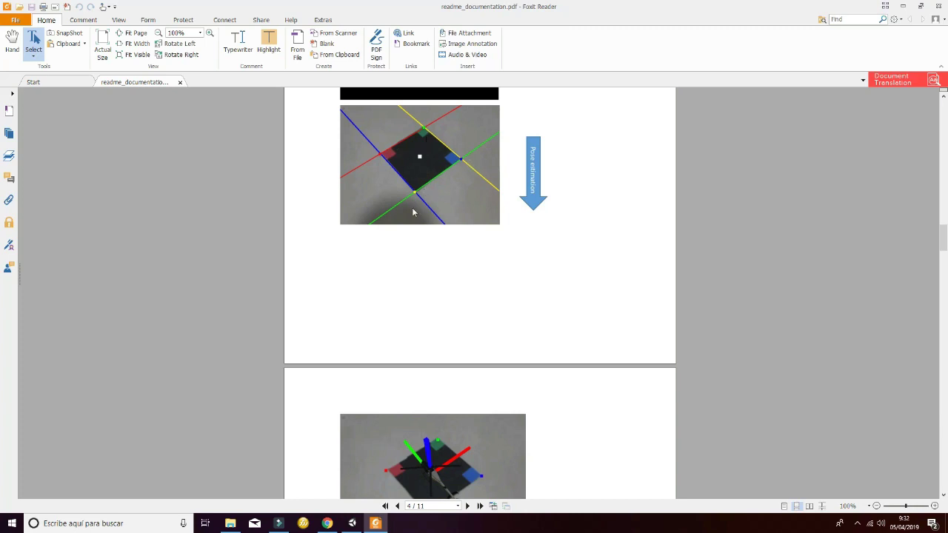
scroll(440, 267, down, 5)
scroll(440, 267, down, 1)
scroll(440, 267, down, 1)
scroll(440, 267, down, 2)
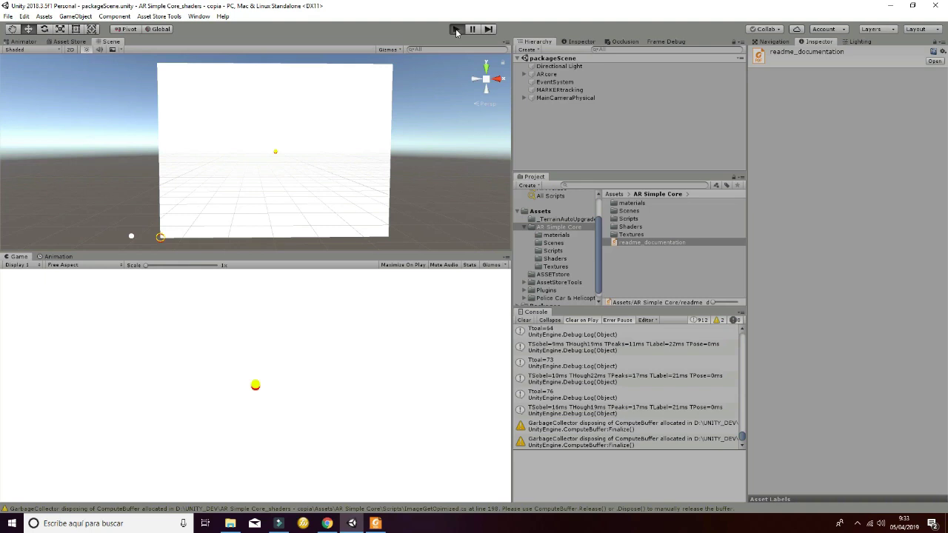
- Run packageScene again, activating 3Dmodels and deactivating the cube under ARcore
click(456, 30)
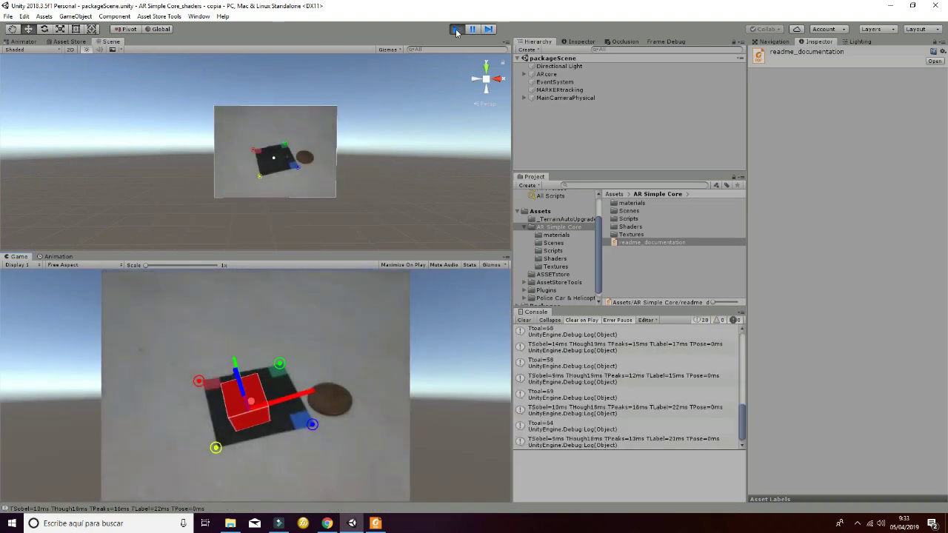
click(524, 75)
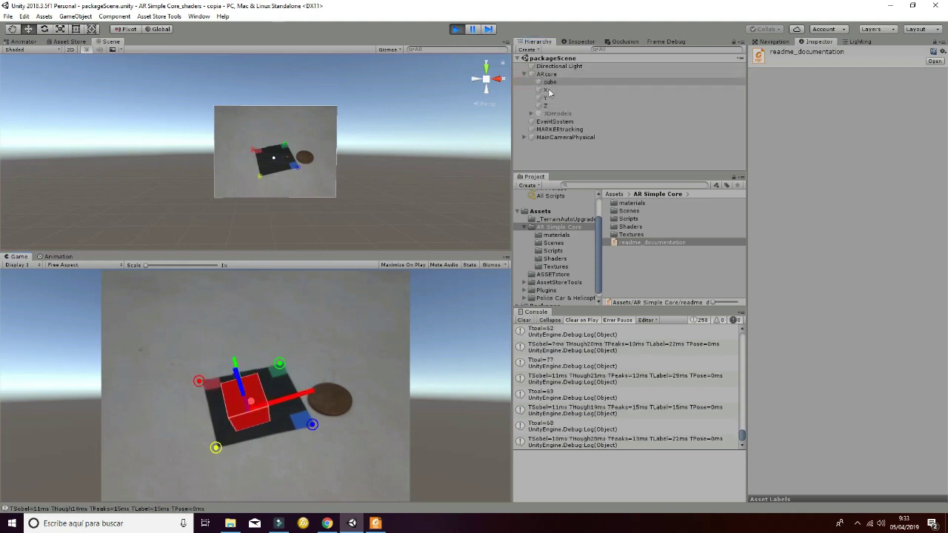
click(560, 115)
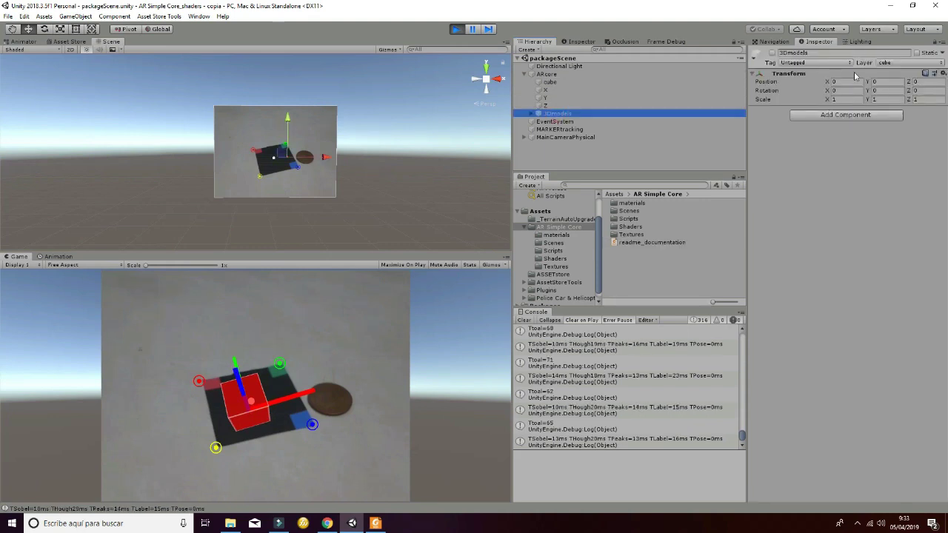
click(773, 53)
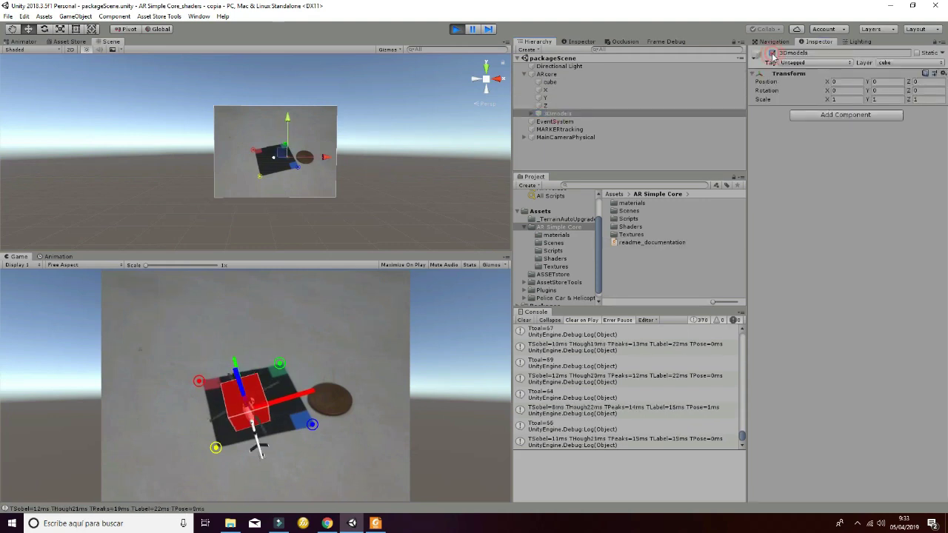
click(574, 82)
click(772, 53)
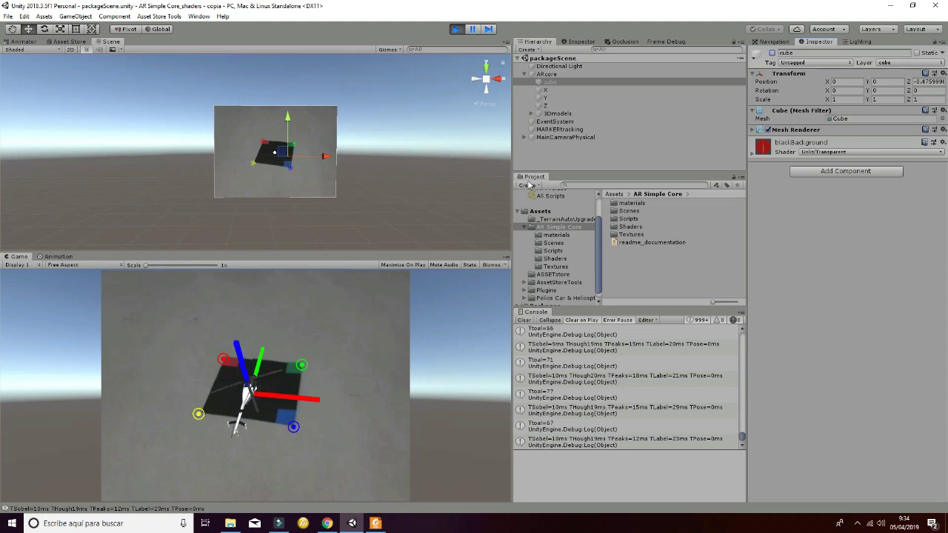
- Deactivate the Helicopter model and the x, y and z axis objects
click(531, 113)
click(564, 129)
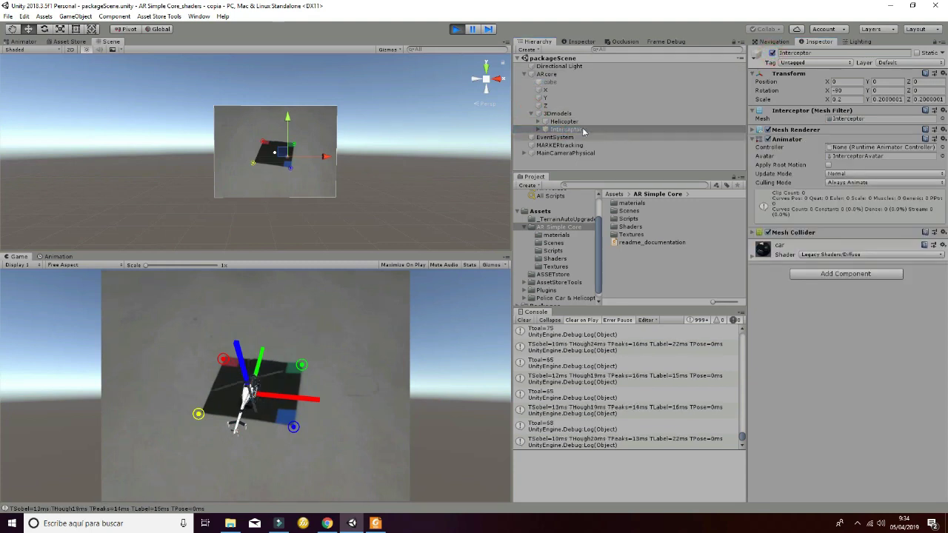
click(620, 121)
click(773, 52)
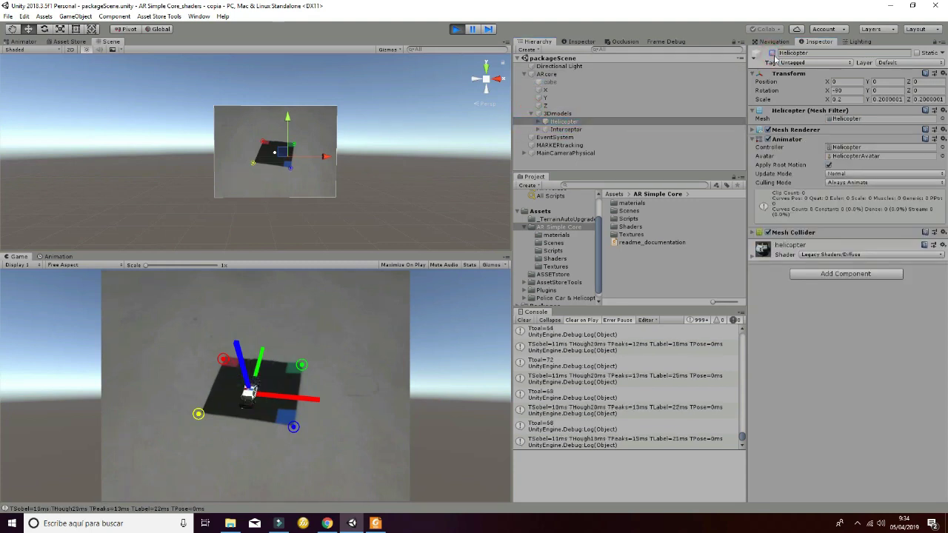
click(546, 90)
shift+click(546, 105)
click(773, 53)
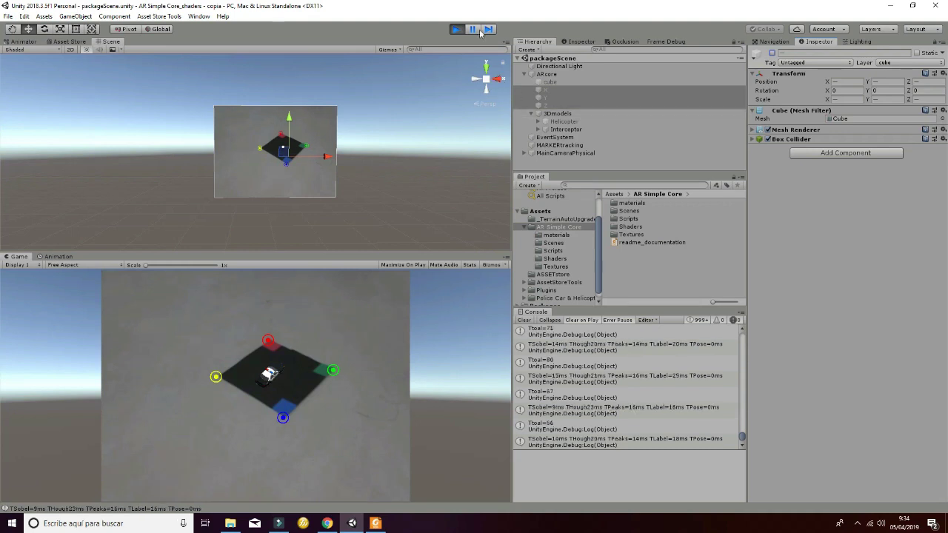
- Activate Post-procesingImage under MainCameraPhysical > Canvas
click(524, 75)
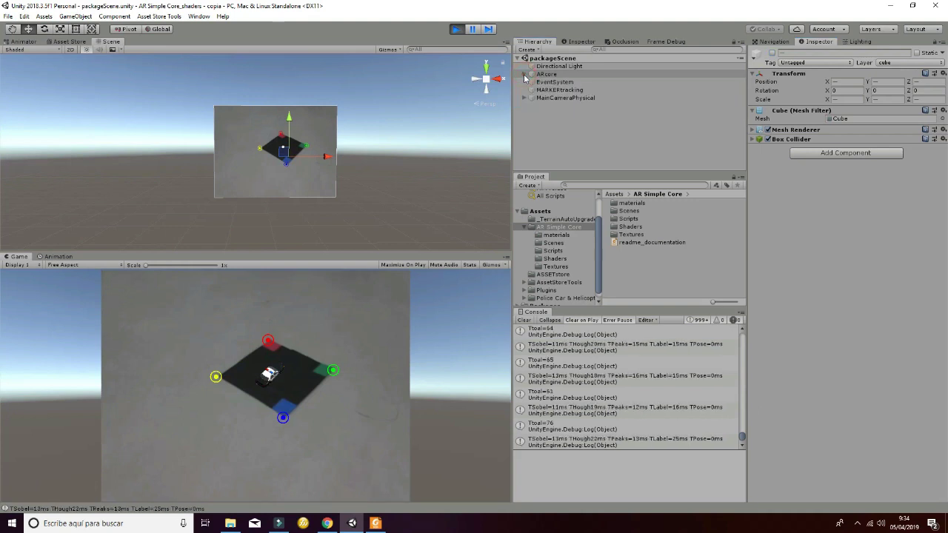
click(525, 98)
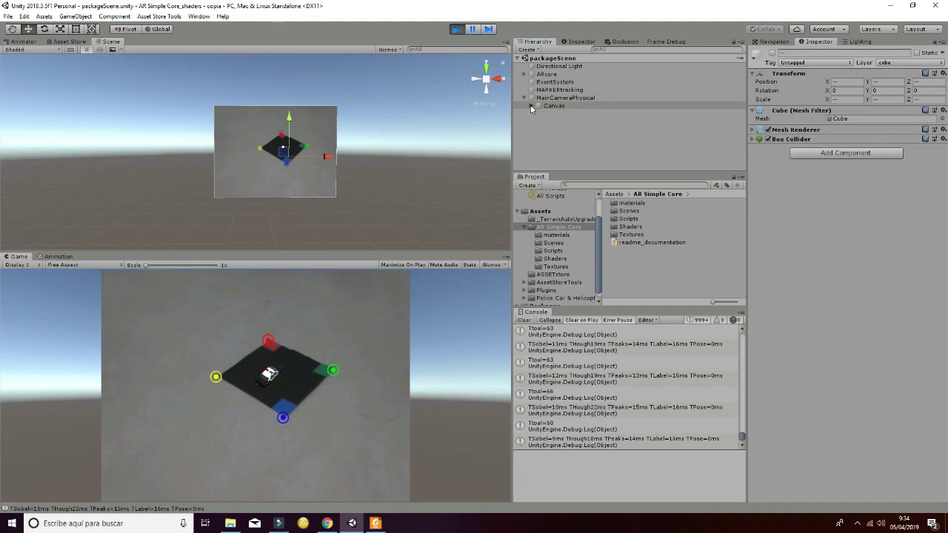
click(563, 154)
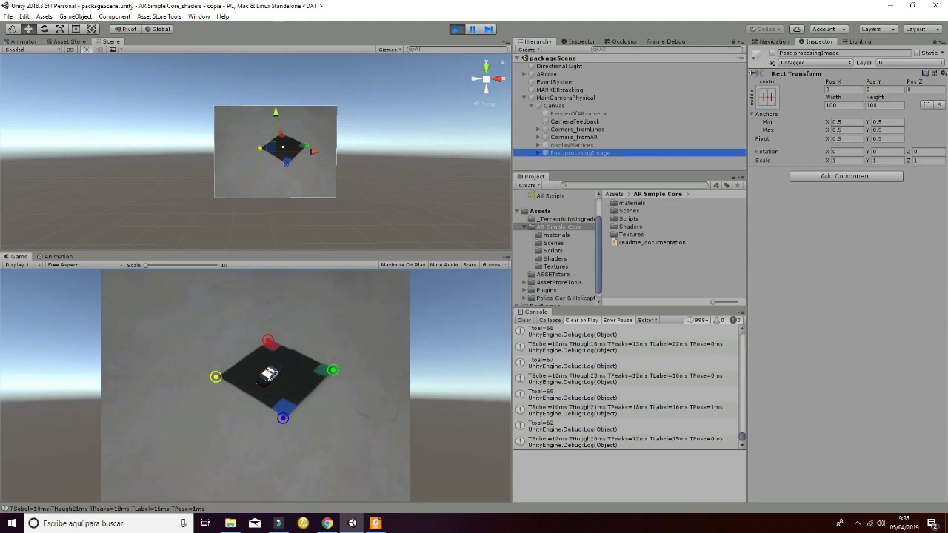
click(772, 53)
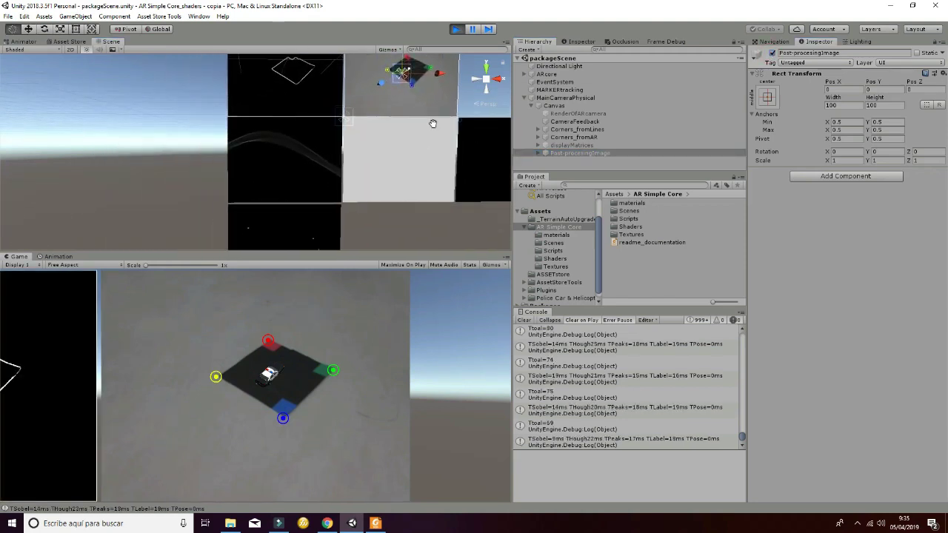
- Pan and zoom the Scene view to examine the black processed-image panels and white peak points
scroll(334, 149, up, 2)
scroll(322, 148, up, 1)
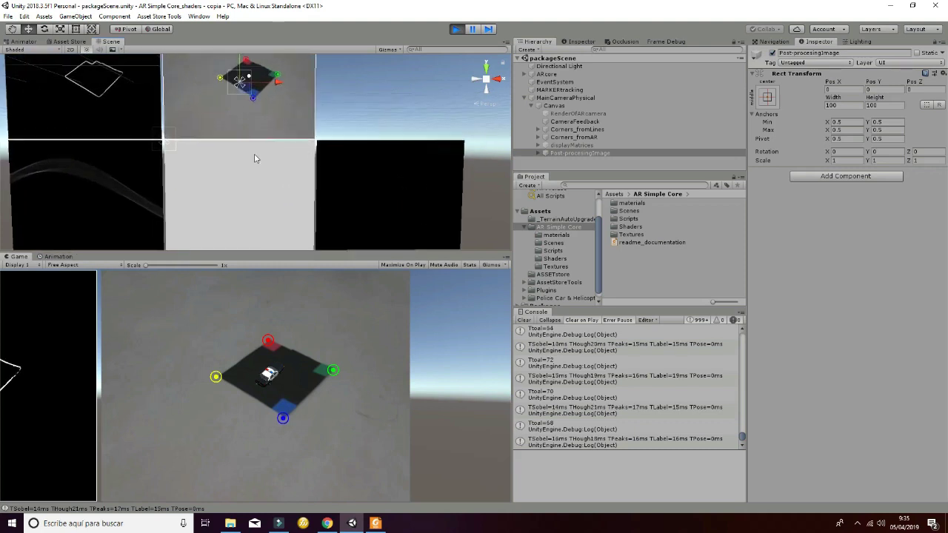
scroll(302, 157, up, 2)
mouse_move(302, 156)
mouse_down()
mouse_move(374, 176)
mouse_move(445, 54)
mouse_up()
right_drag(428, 131, 348, 70)
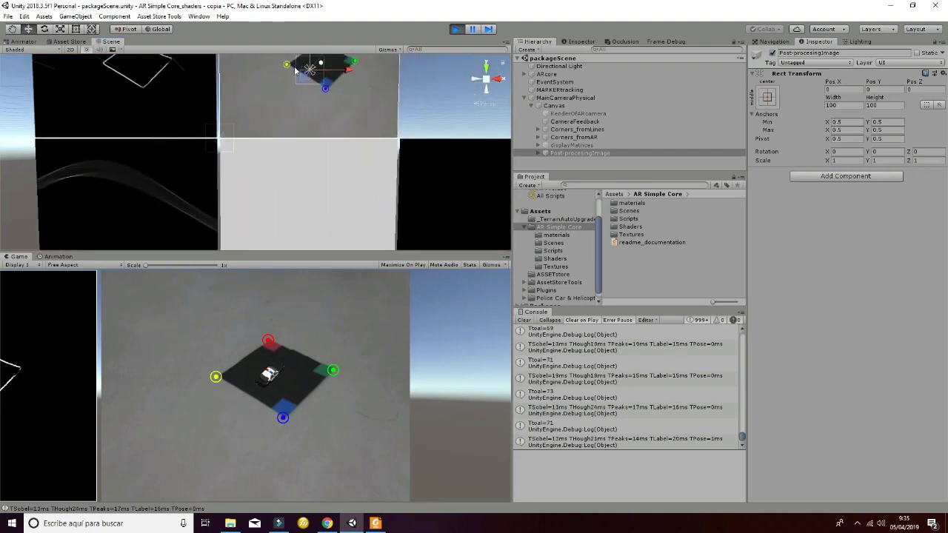
middle_drag(296, 70, 287, 96)
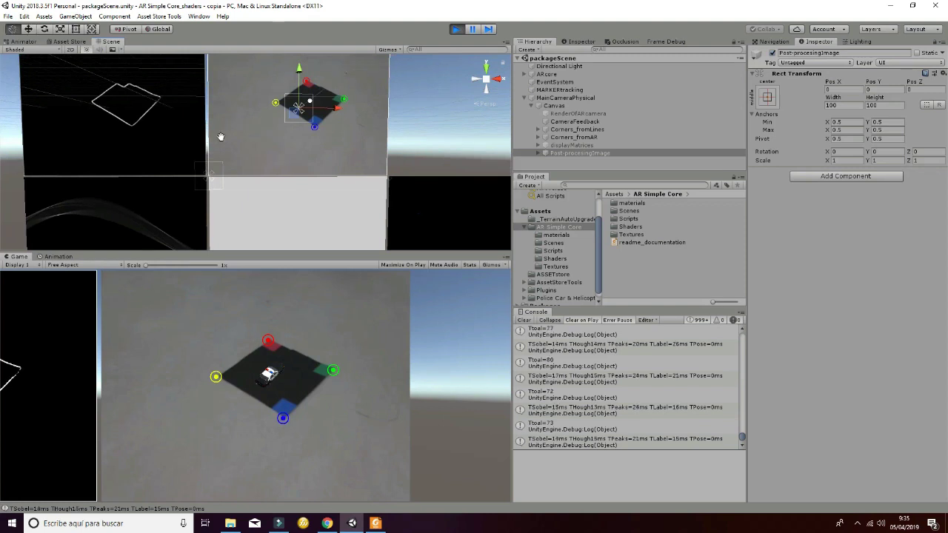
middle_drag(221, 137, 362, 157)
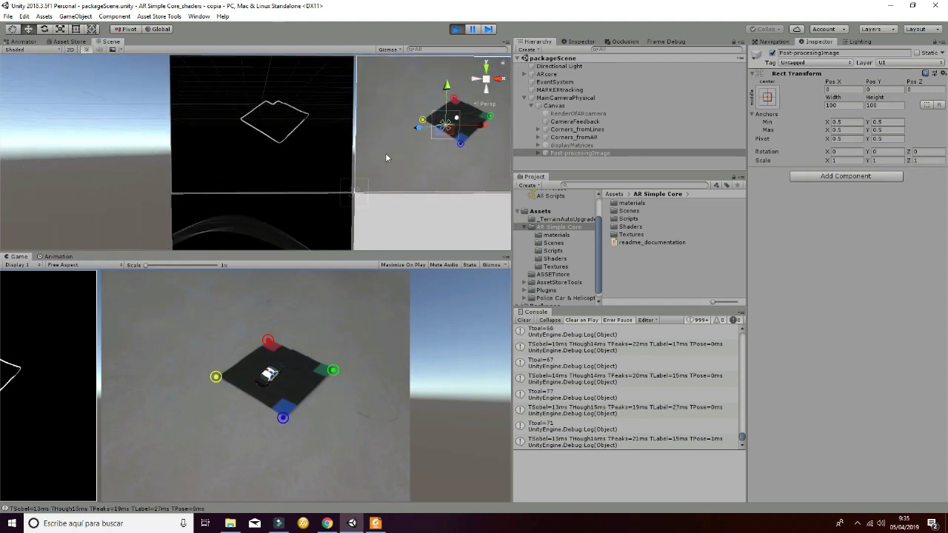
scroll(296, 128, up, 2)
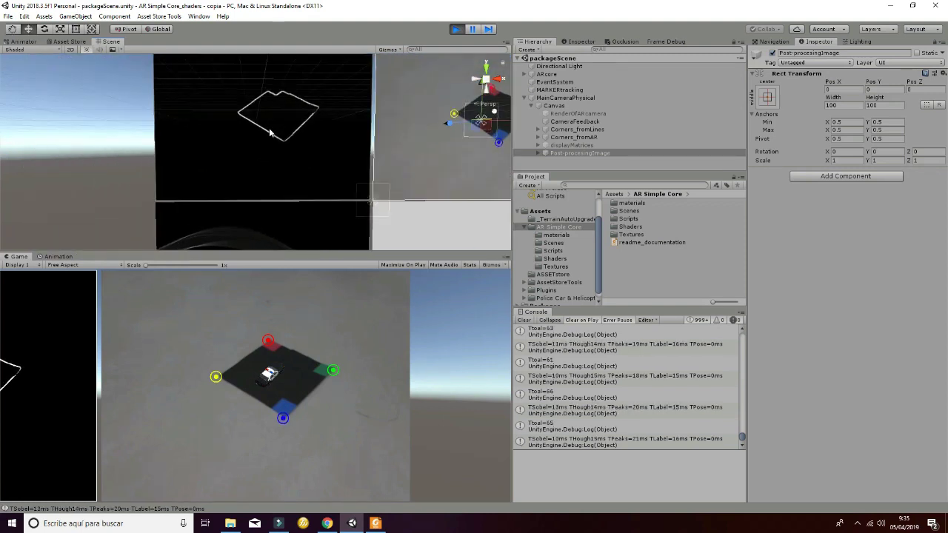
scroll(326, 118, up, 2)
middle_drag(326, 118, 321, 158)
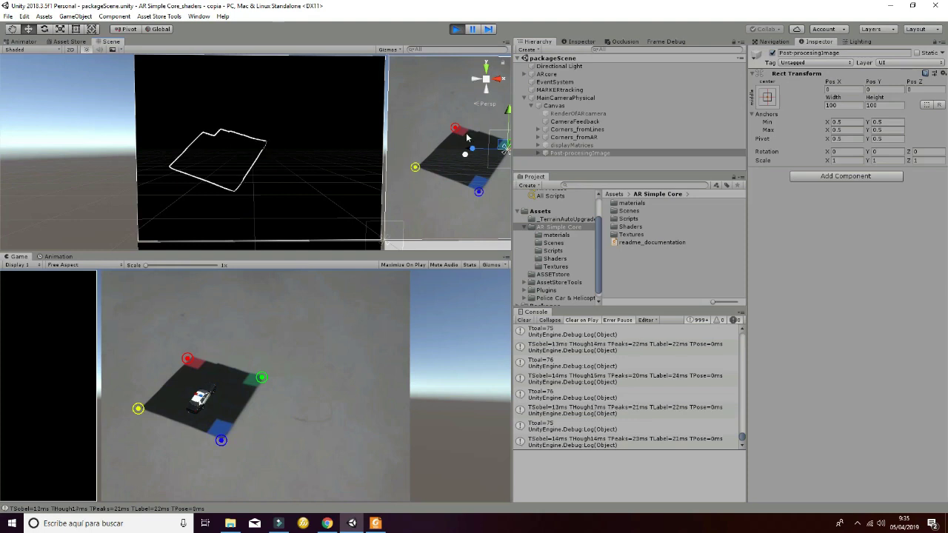
mouse_move(307, 184)
middle_down()
mouse_move(327, 105)
mouse_move(345, 127)
middle_up()
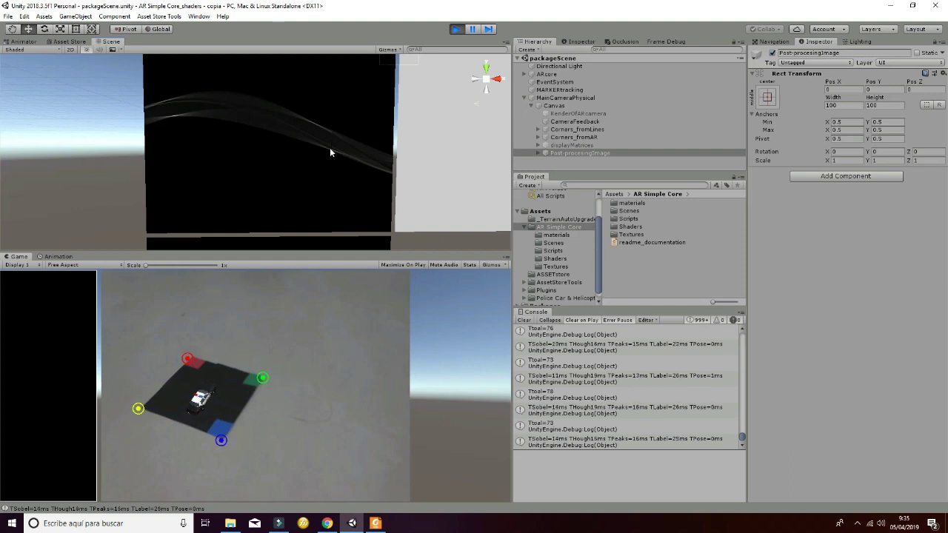
mouse_move(367, 191)
middle_down()
mouse_move(356, 194)
mouse_move(364, 52)
middle_up()
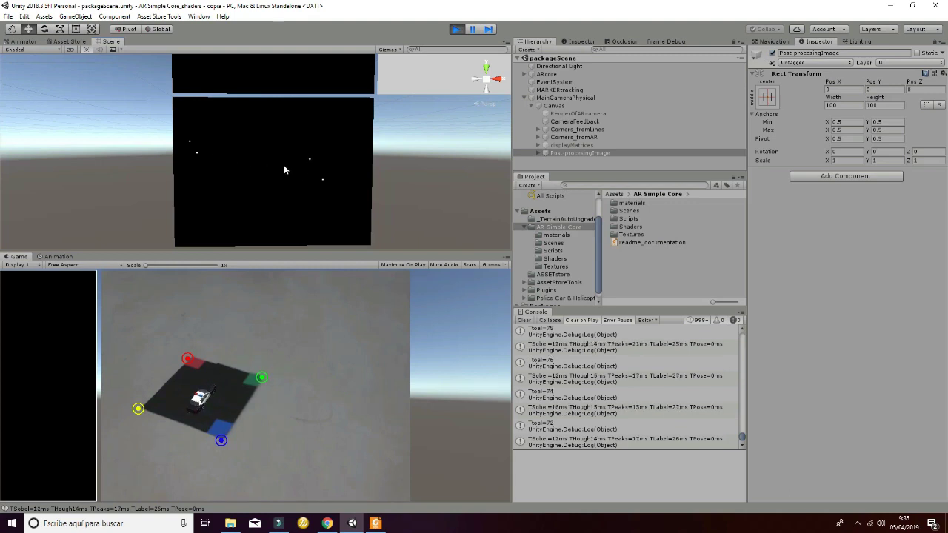
scroll(283, 164, up, 2)
middle_drag(315, 169, 327, 228)
scroll(326, 222, down, 3)
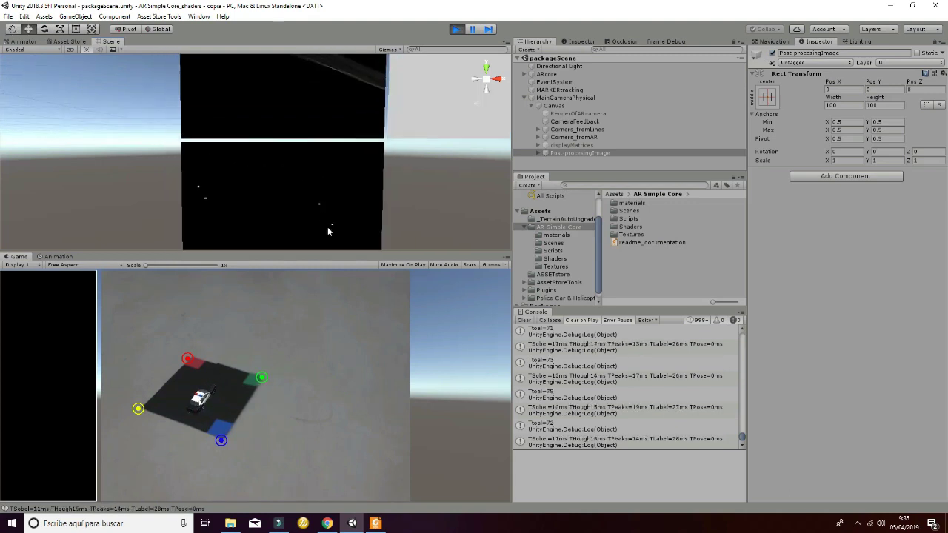
- Raise the peaks panel in the scene, inspect its faint peak dots, then exit play mode
click(269, 179)
drag(269, 179, 292, 62)
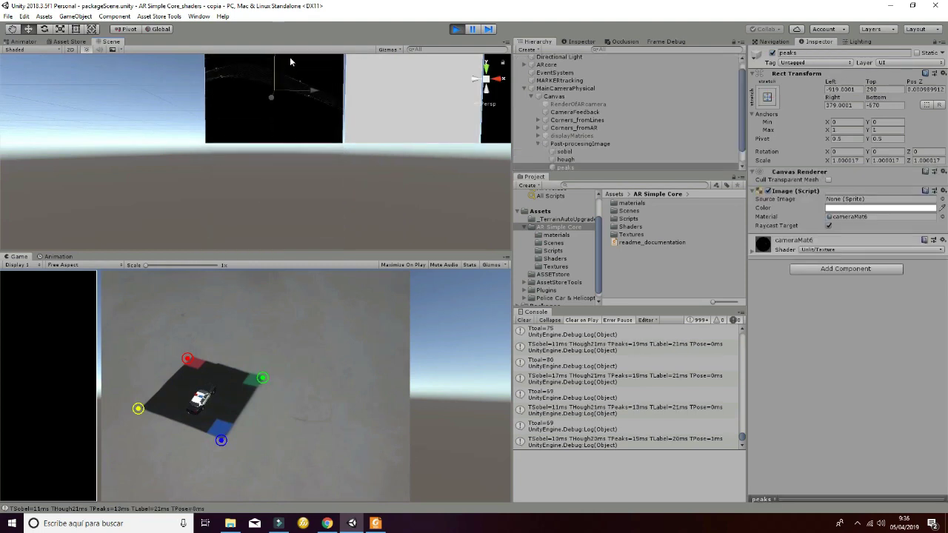
middle_drag(327, 106, 280, 191)
scroll(279, 191, up, 2)
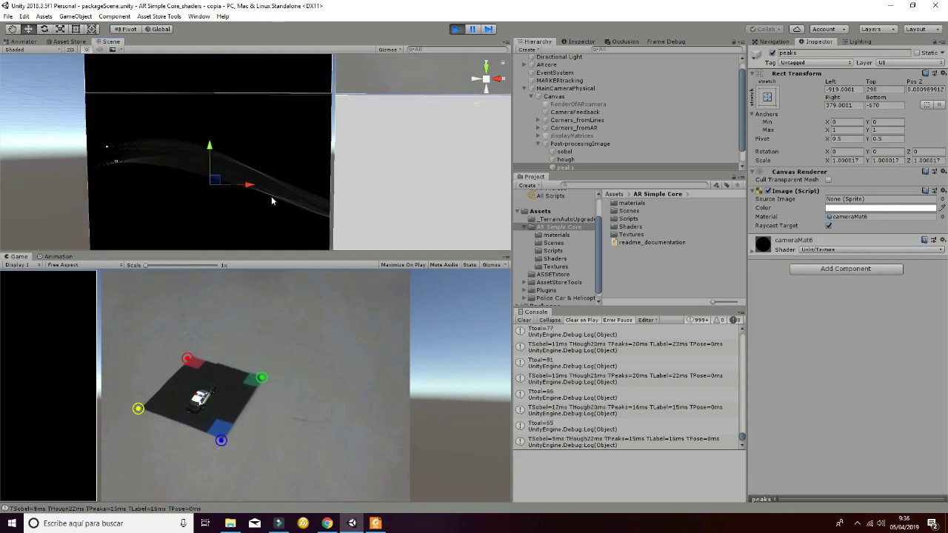
scroll(269, 181, down, 1)
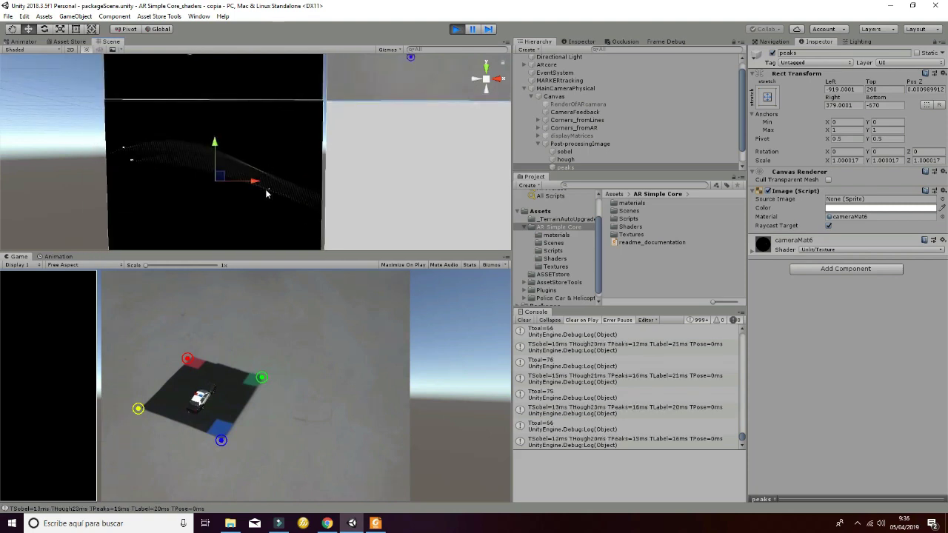
middle_drag(374, 218, 275, 190)
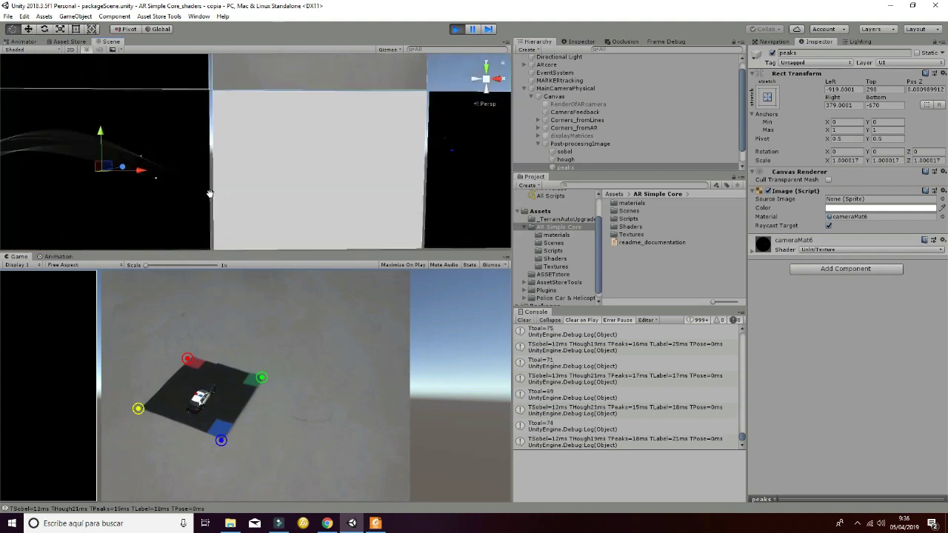
scroll(280, 186, up, 2)
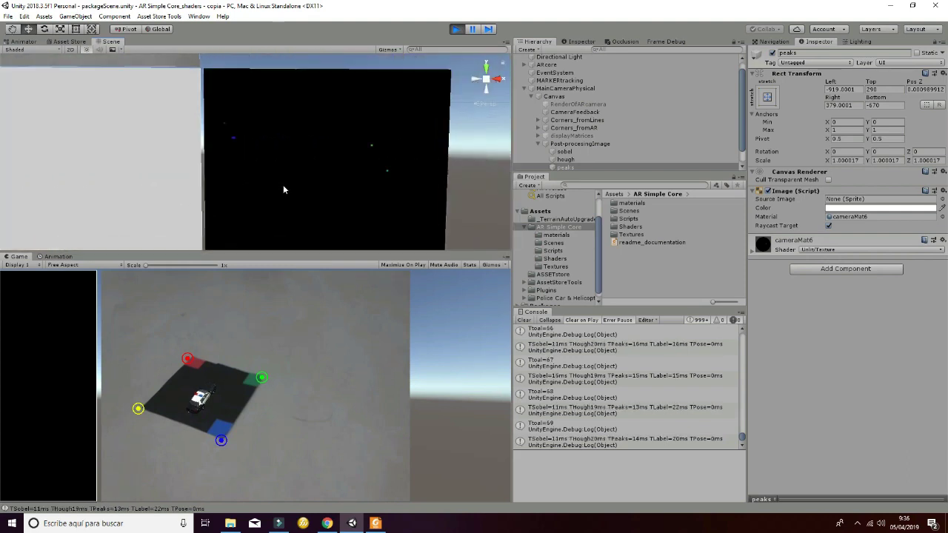
middle_drag(352, 188, 328, 193)
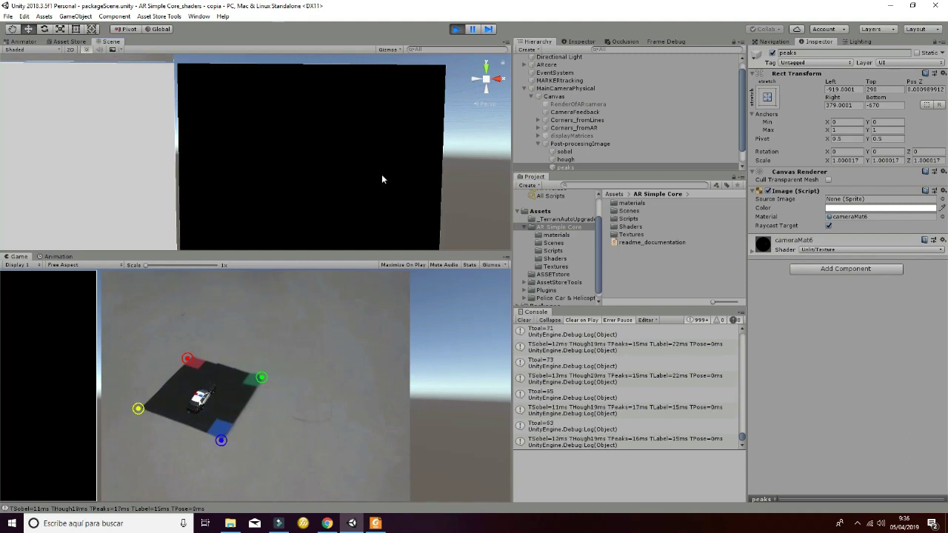
click(456, 30)
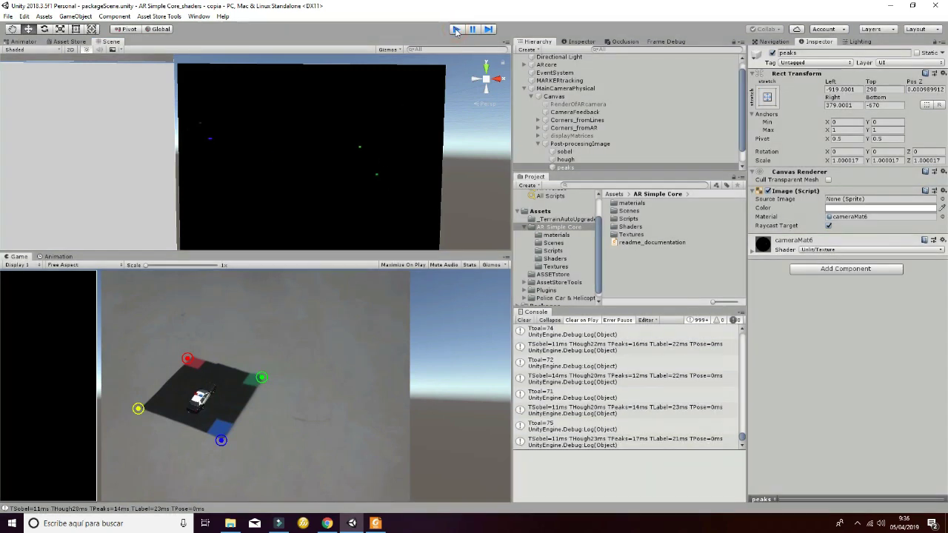
click(456, 29)
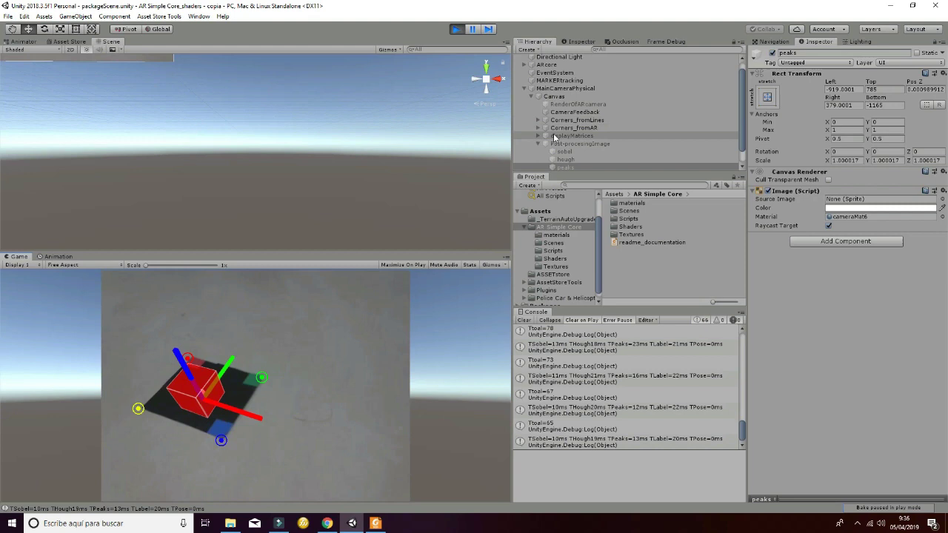
click(581, 143)
click(772, 54)
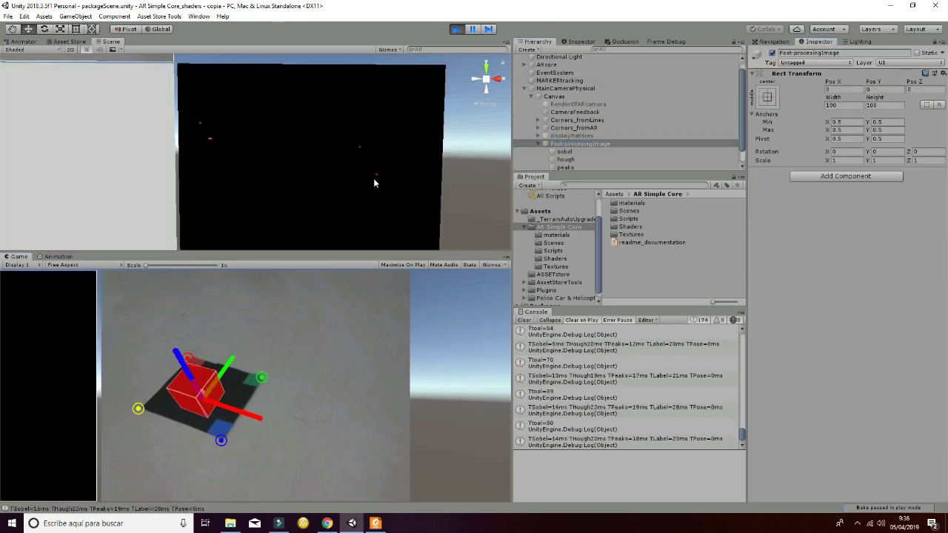
middle_drag(215, 131, 375, 249)
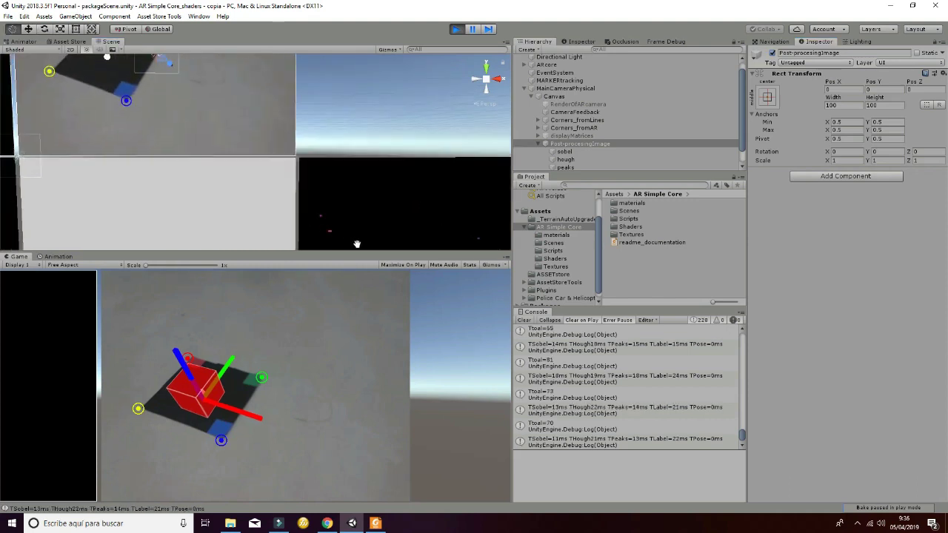
middle_drag(313, 180, 414, 234)
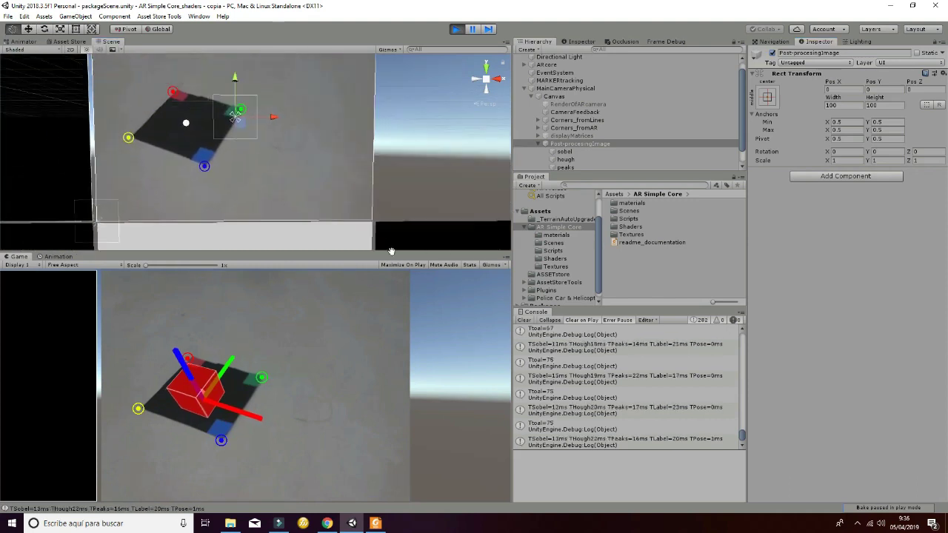
middle_drag(333, 188, 386, 209)
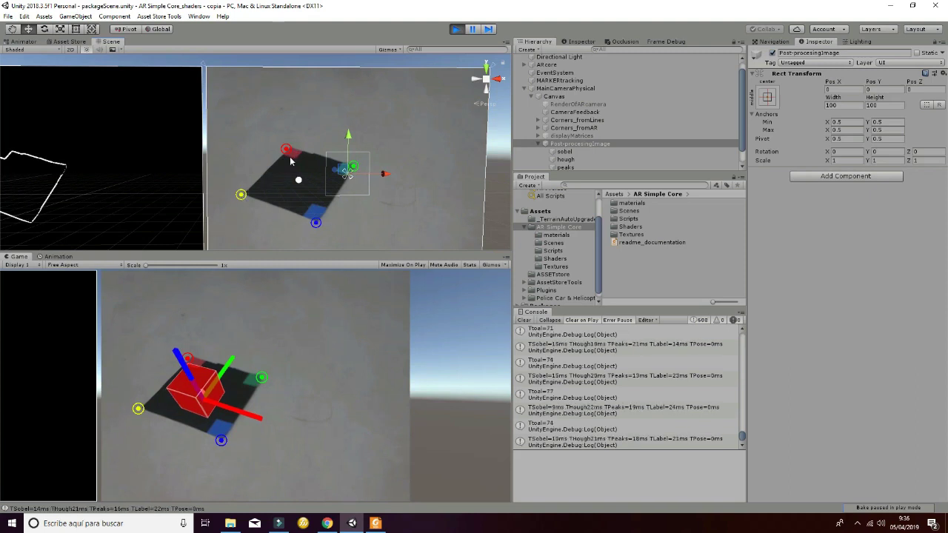
scroll(374, 209, down, 2)
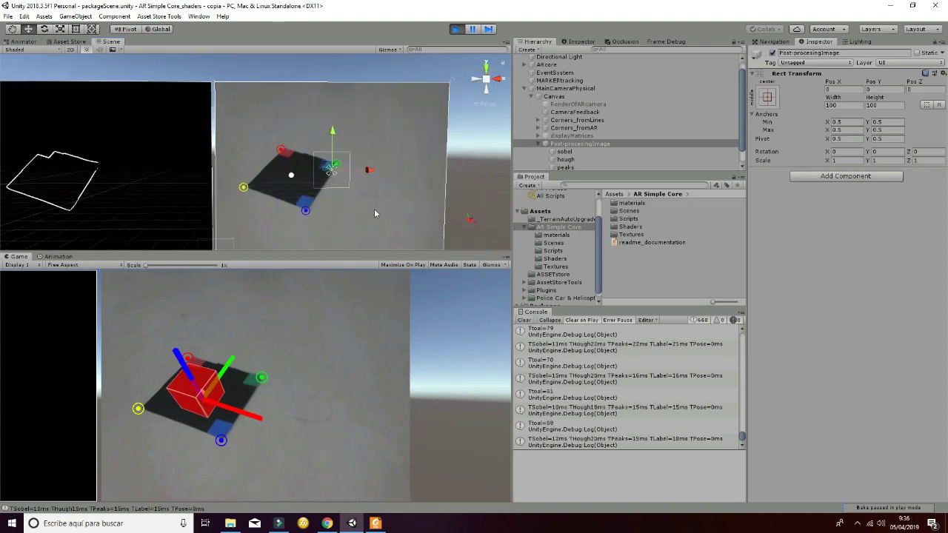
scroll(374, 209, down, 2)
scroll(373, 161, down, 2)
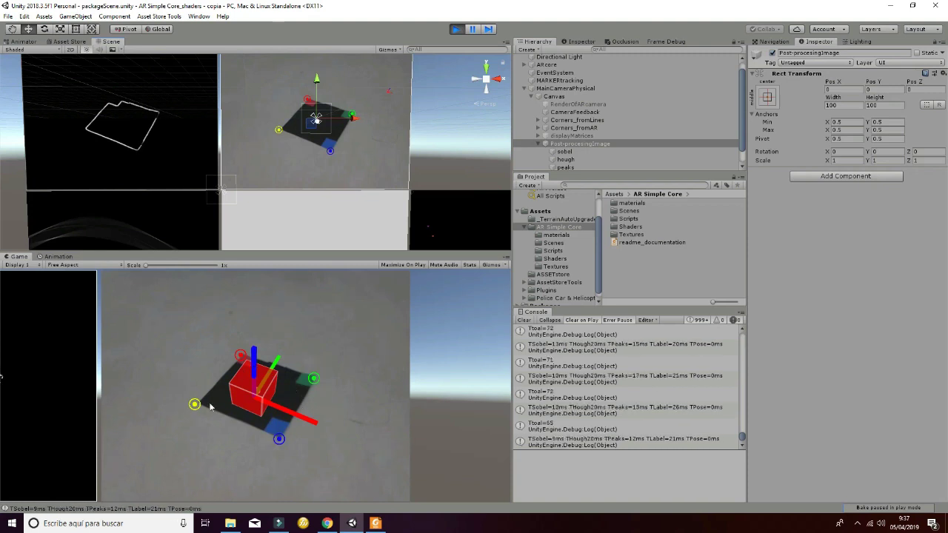
- Stop the demo and collapse the 3Dmodels children under ARcore in the Hierarchy
click(456, 29)
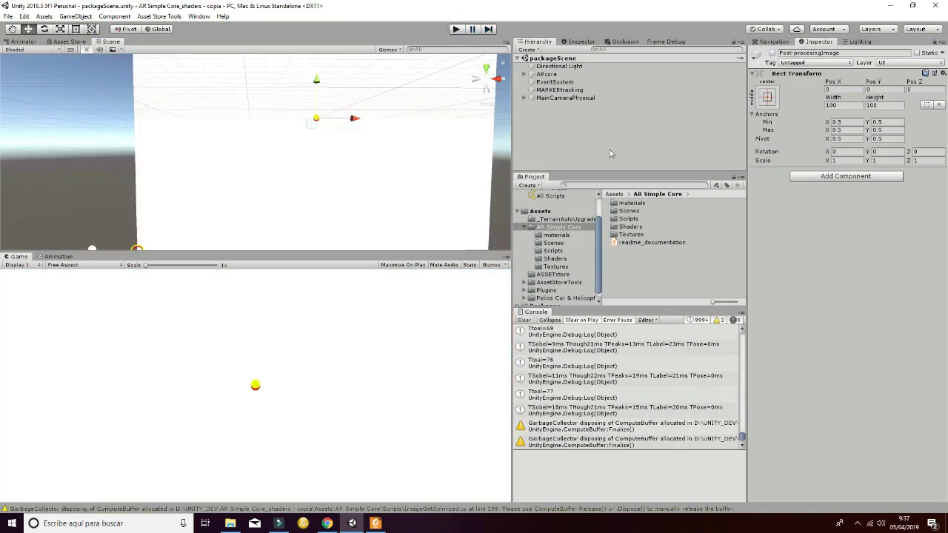
click(527, 76)
click(539, 115)
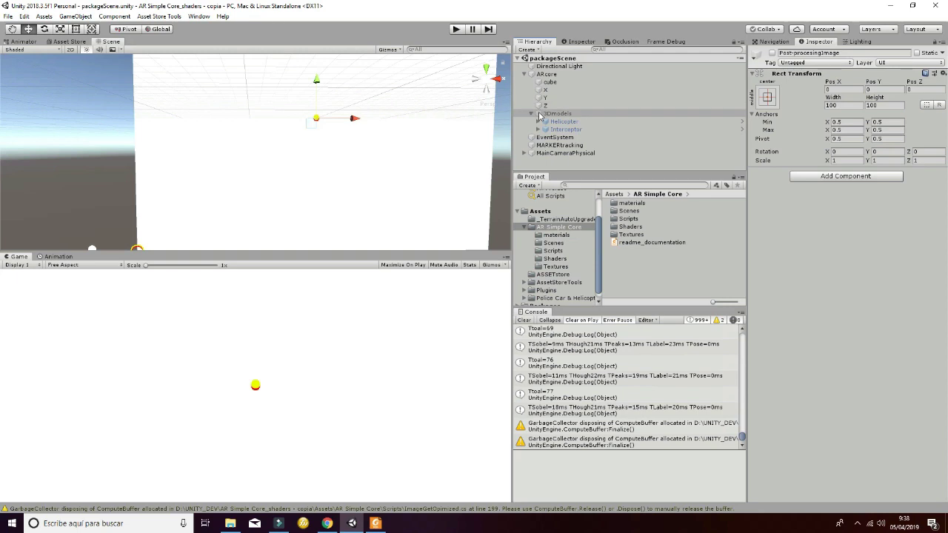
click(531, 115)
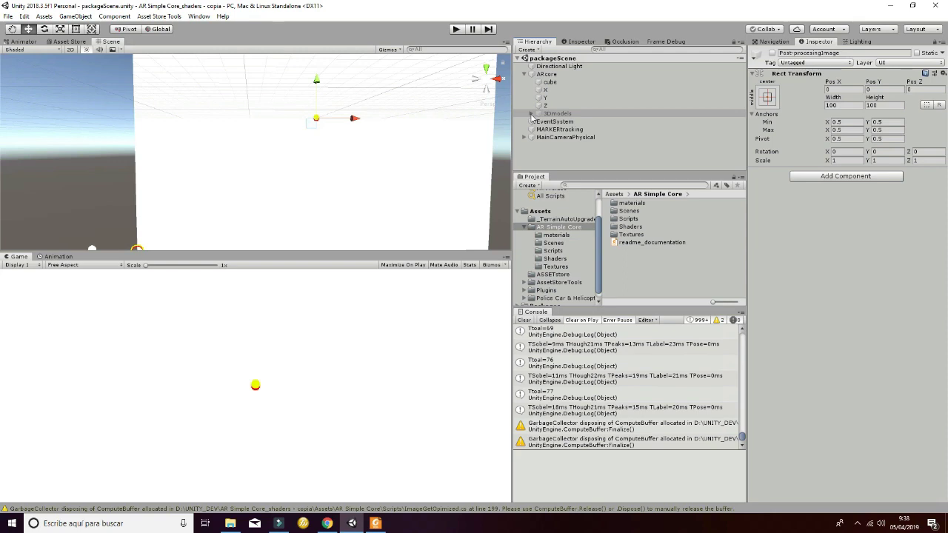
- Preview the ImageGetOpimized and ARsimpleCore scripts in the Scripts folder
click(571, 251)
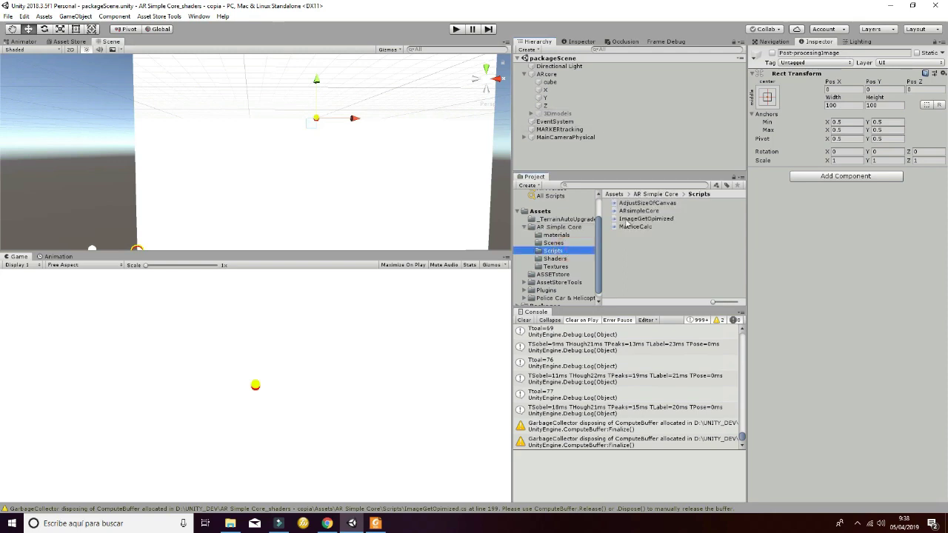
click(652, 219)
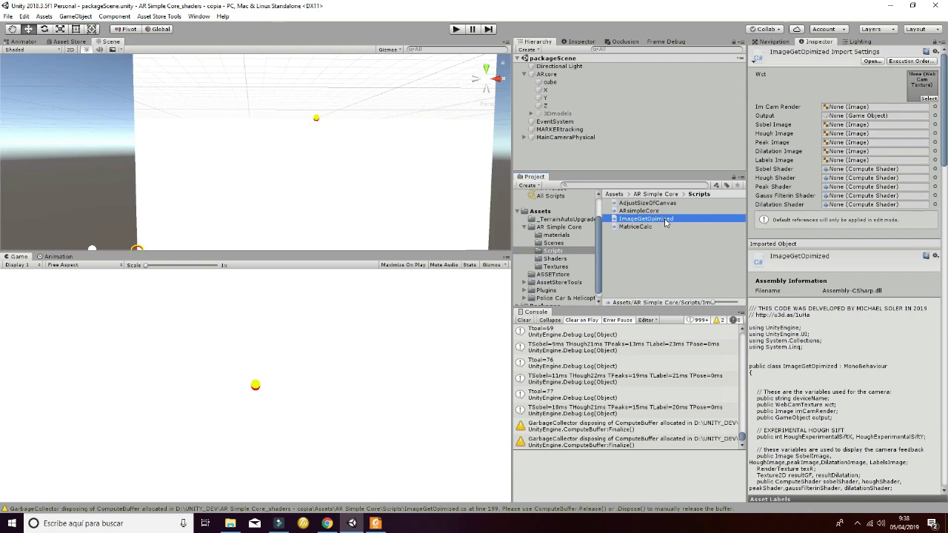
click(662, 211)
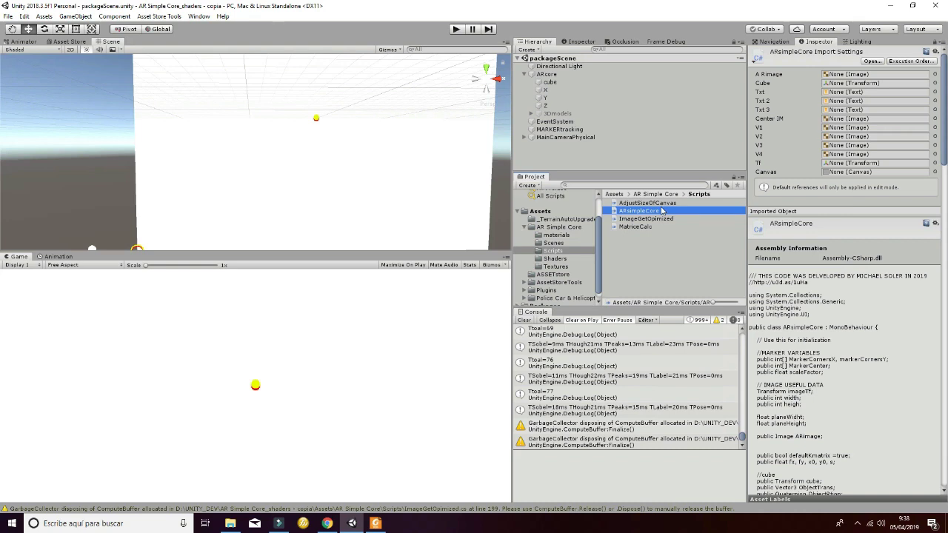
- Open ARsimpleCore in Visual Studio and browse ImageGetOpimized.cs's mainThread coroutine and helpers
double_click(661, 213)
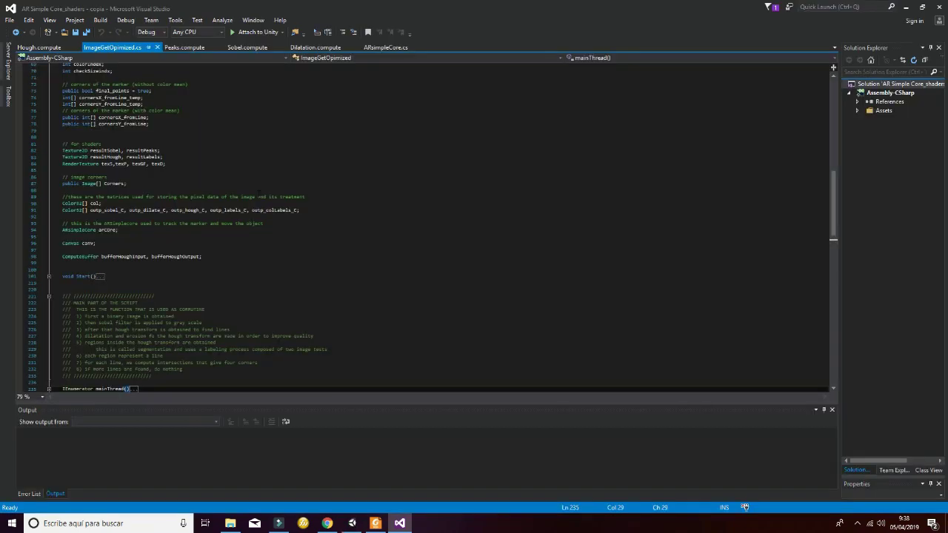
scroll(210, 215, down, 7)
scroll(209, 215, down, 8)
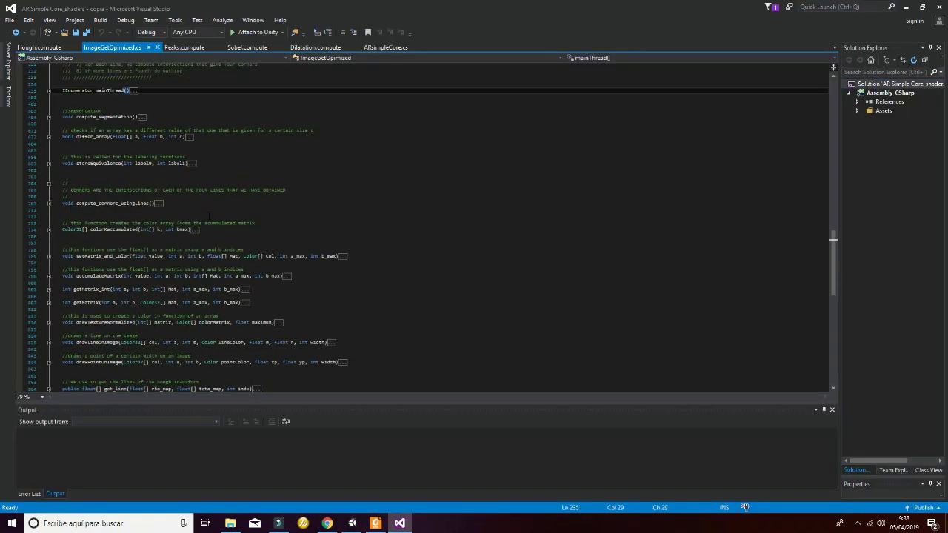
scroll(210, 215, up, 5)
scroll(209, 215, up, 2)
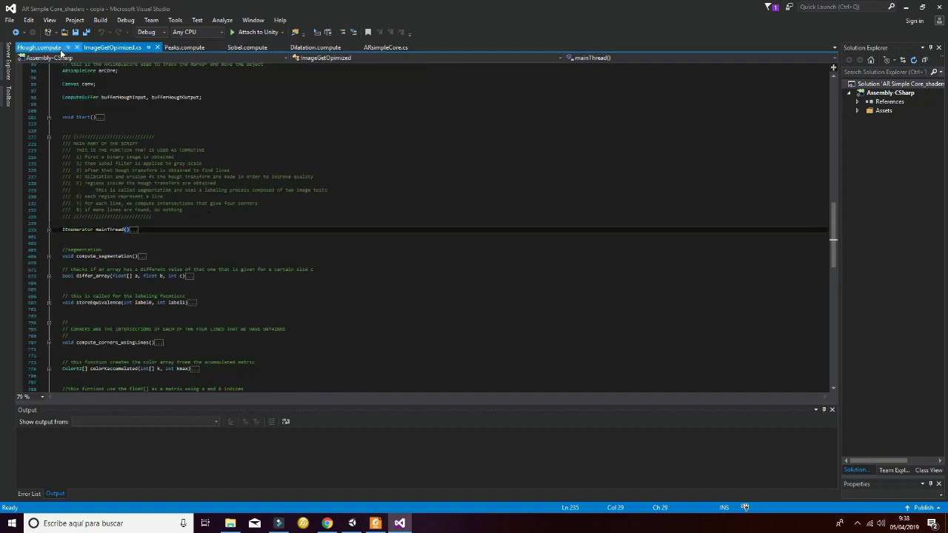
- Switch to the ARsimpleCore.cs code and fold away the body of Start()
click(379, 47)
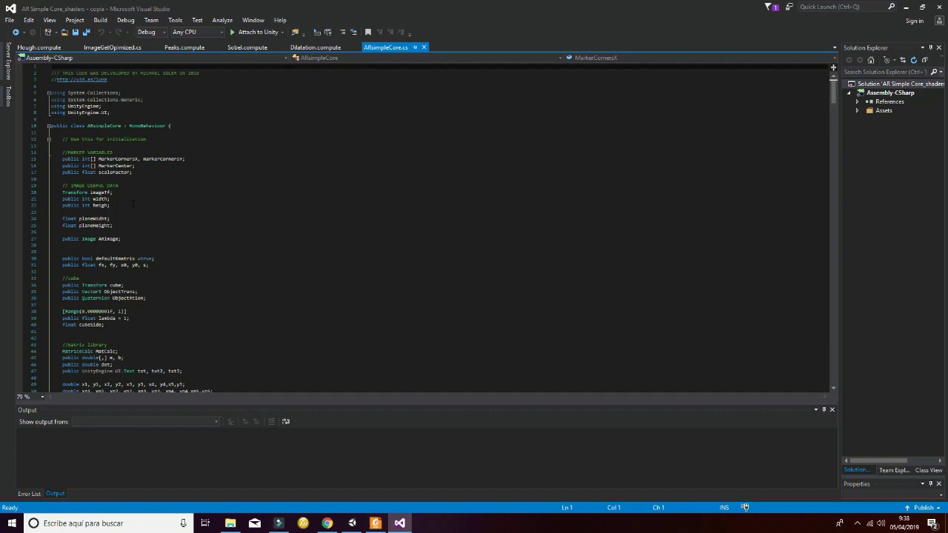
scroll(437, 230, down, 2)
scroll(437, 229, down, 9)
scroll(436, 230, down, 3)
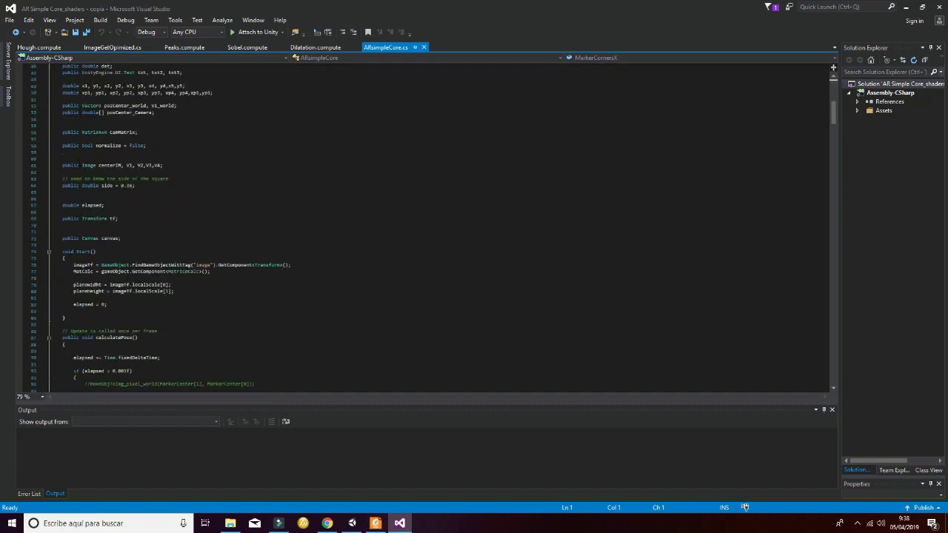
scroll(437, 229, down, 3)
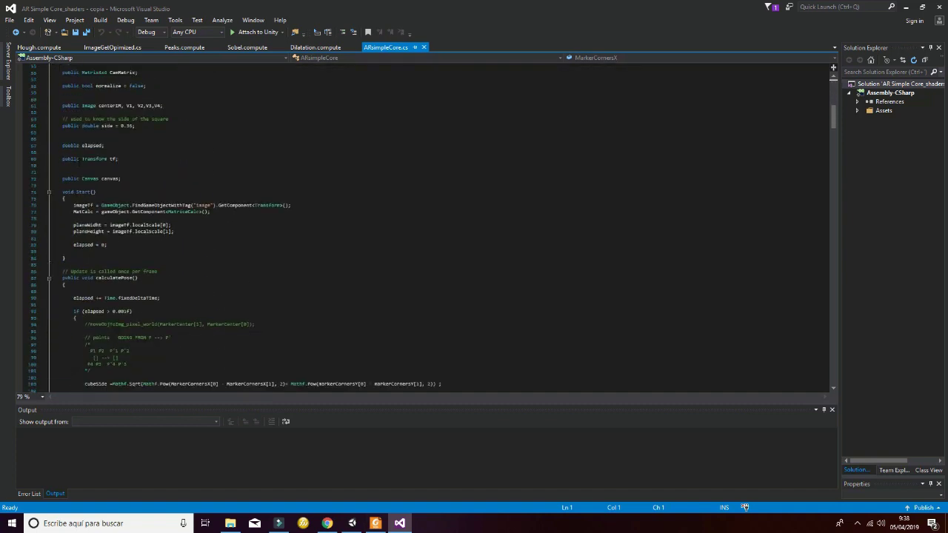
click(47, 193)
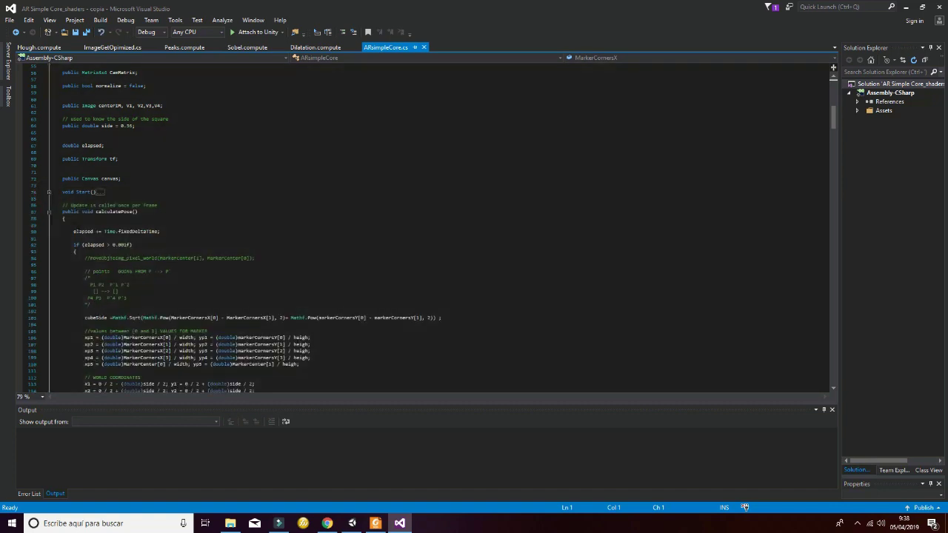
- Scroll down and highlight the ObjectTrans and ObjectRtion assignment lines that move the cube
scroll(77, 228, down, 3)
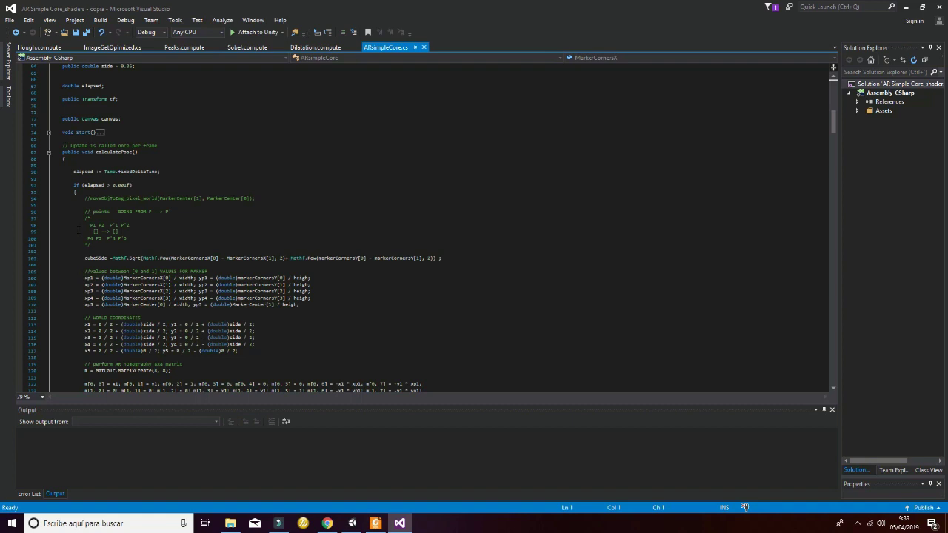
scroll(77, 229, down, 7)
scroll(78, 230, down, 2)
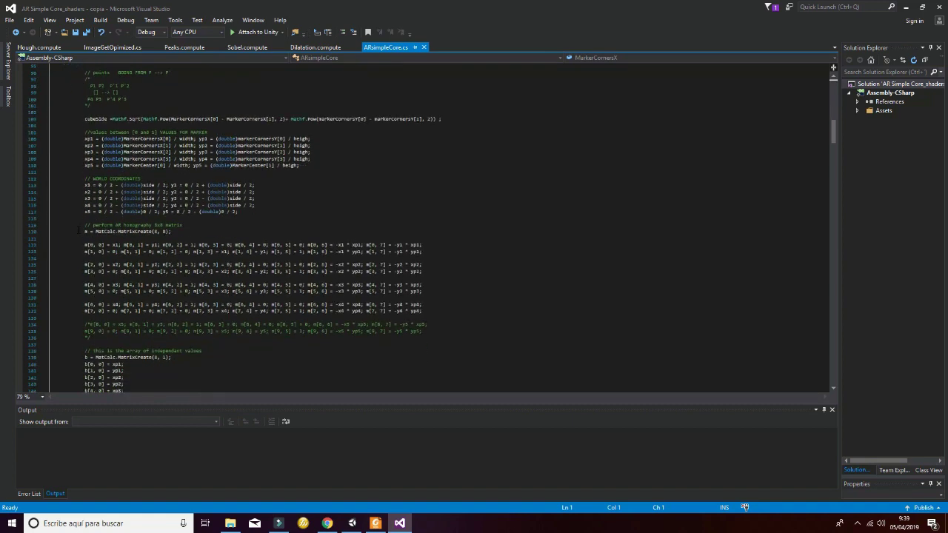
scroll(77, 230, down, 3)
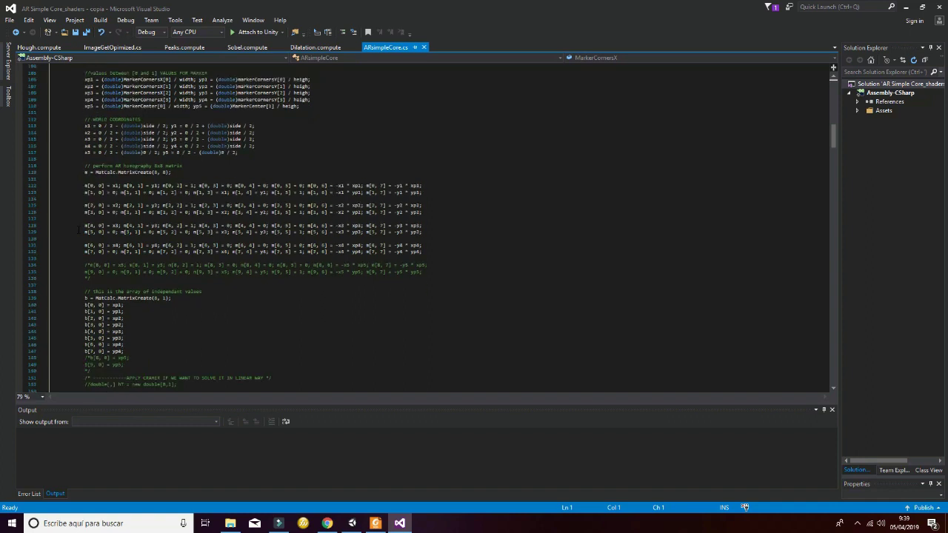
scroll(77, 230, down, 5)
scroll(78, 229, down, 4)
scroll(78, 229, down, 2)
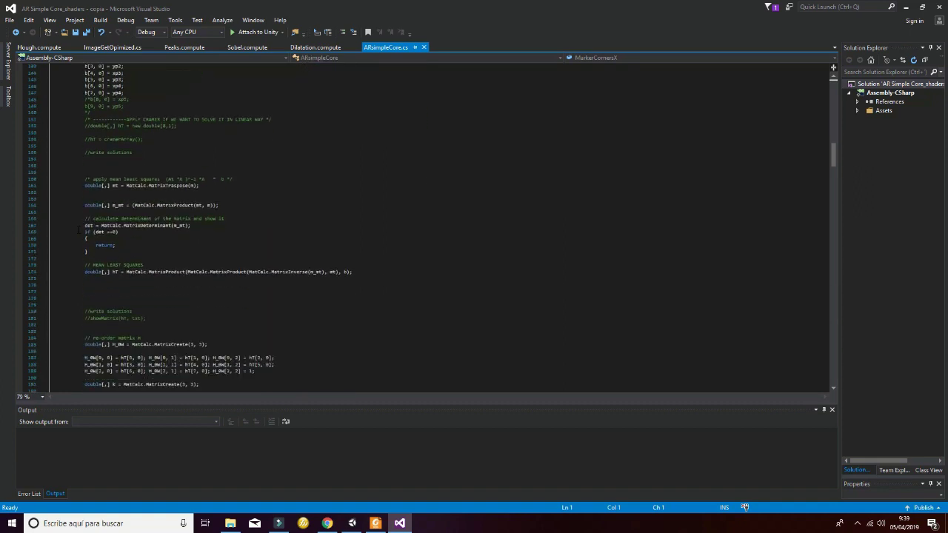
scroll(78, 231, down, 2)
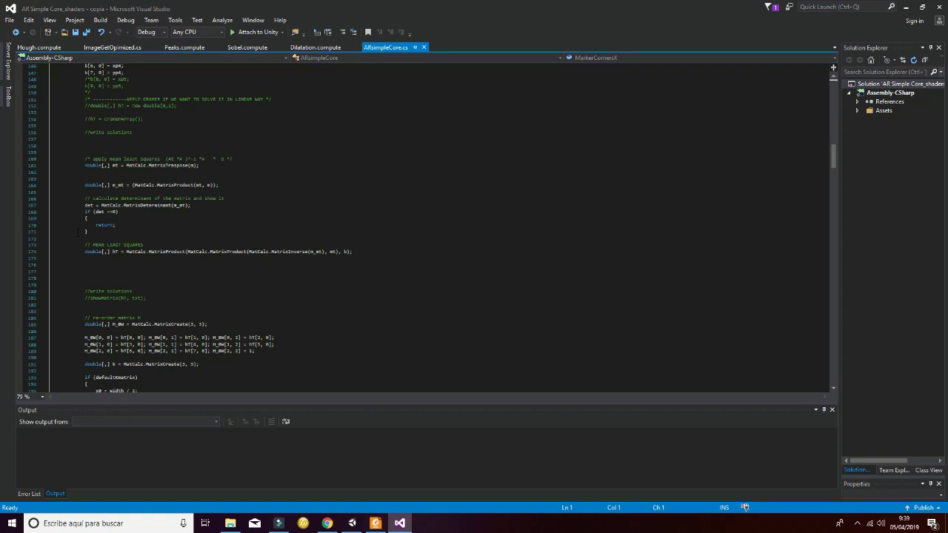
scroll(78, 233, down, 10)
scroll(79, 234, down, 10)
scroll(81, 236, down, 10)
scroll(83, 238, down, 10)
scroll(83, 239, down, 5)
scroll(82, 239, down, 4)
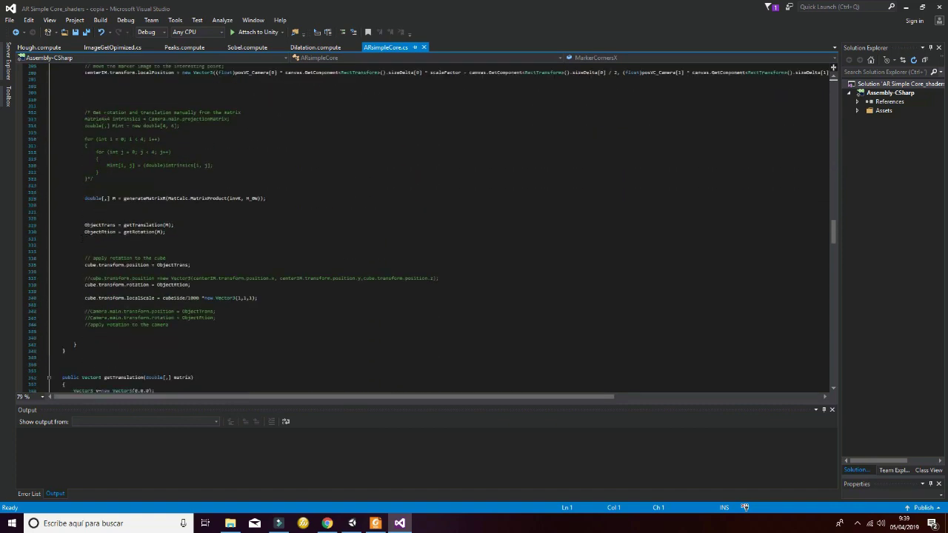
scroll(83, 239, down, 5)
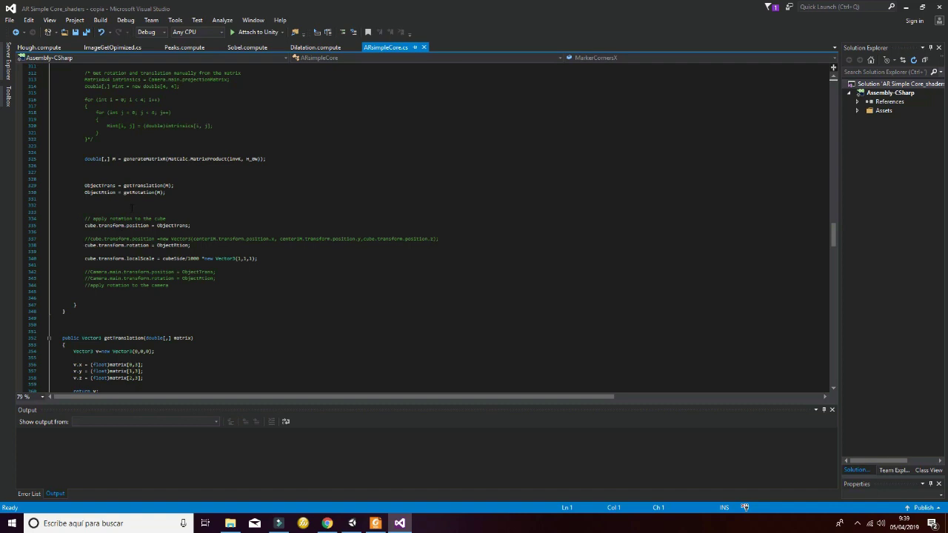
drag(170, 194, 77, 186)
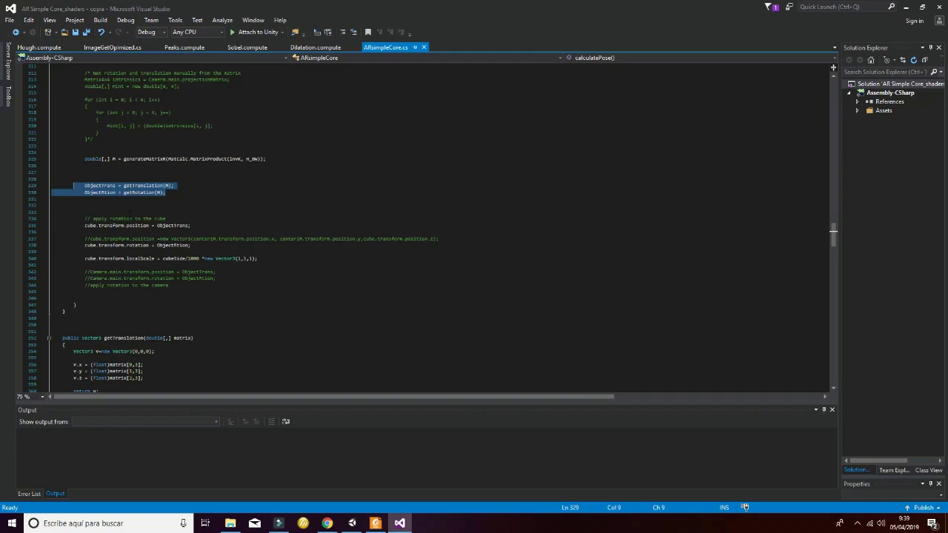
scroll(148, 237, up, 10)
scroll(148, 237, up, 7)
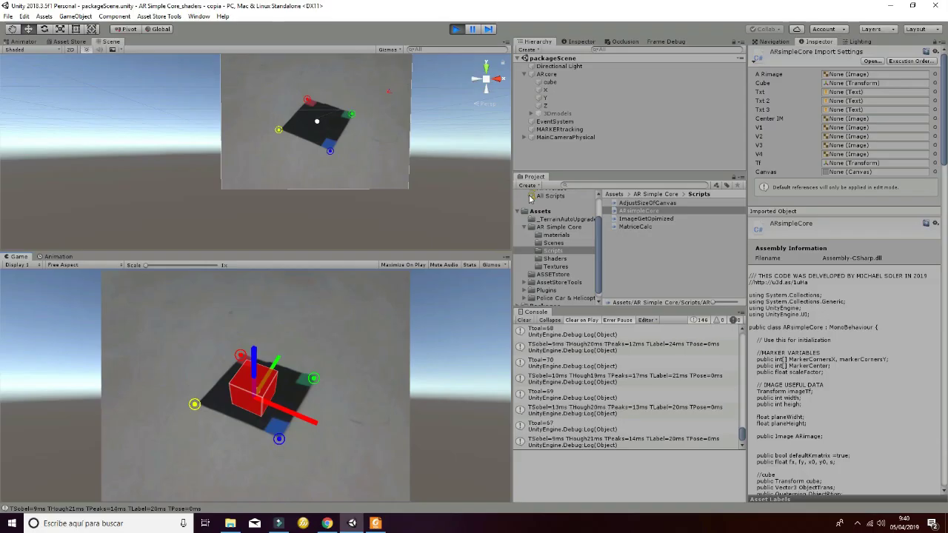
- Stop the running AR demo and launch Blender from Windows search, dismissing its splash screen
click(456, 29)
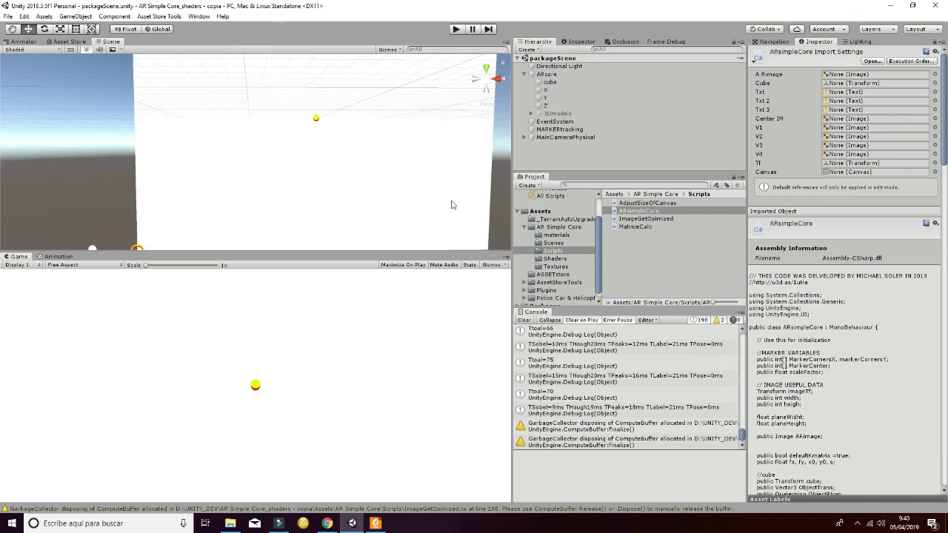
key(super)
text(blend)
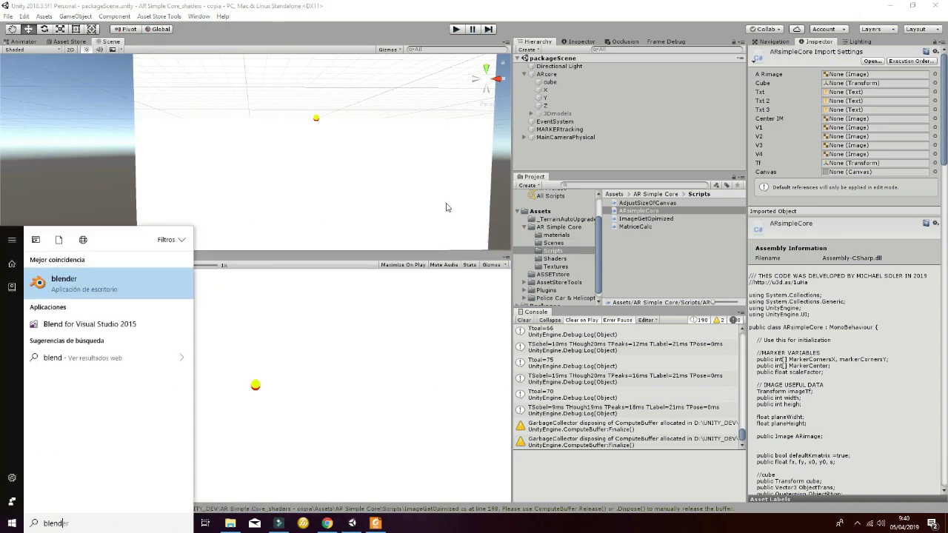
key(Return)
click(321, 252)
- Delete Blender's default camera, cube and lamp to leave an empty scene
key(a)
key(a)
key(x)
click(322, 254)
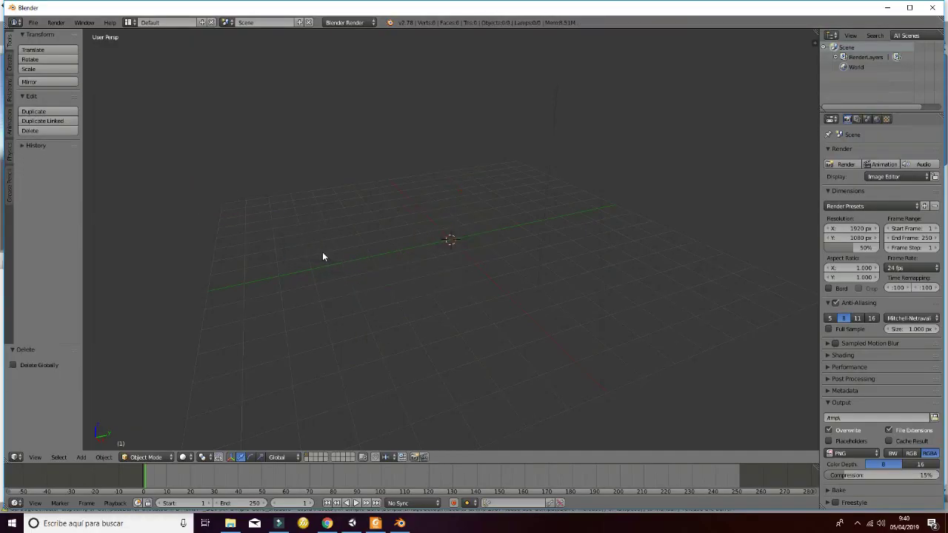
- Add a cylinder and a cone, raising the cone on Z to sit atop the cylinder
click(34, 23)
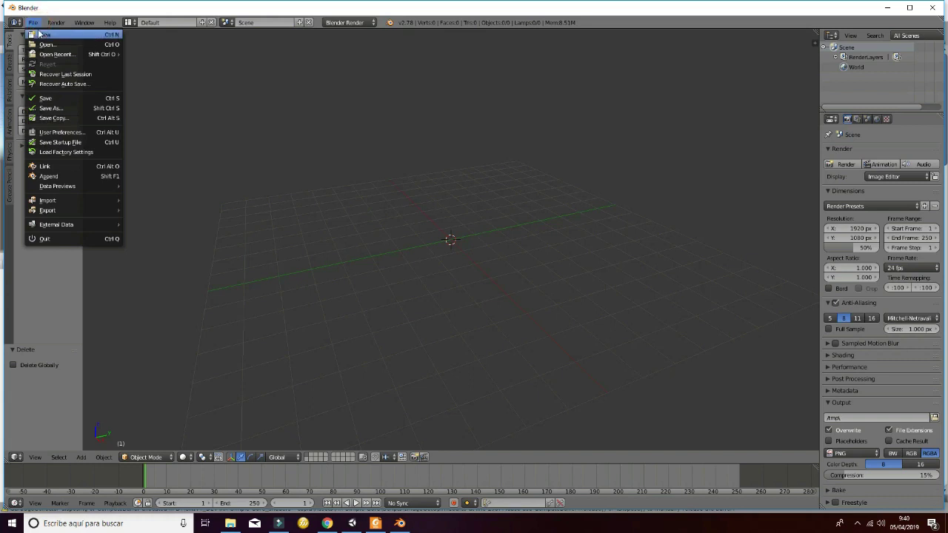
mouse_move(58, 24)
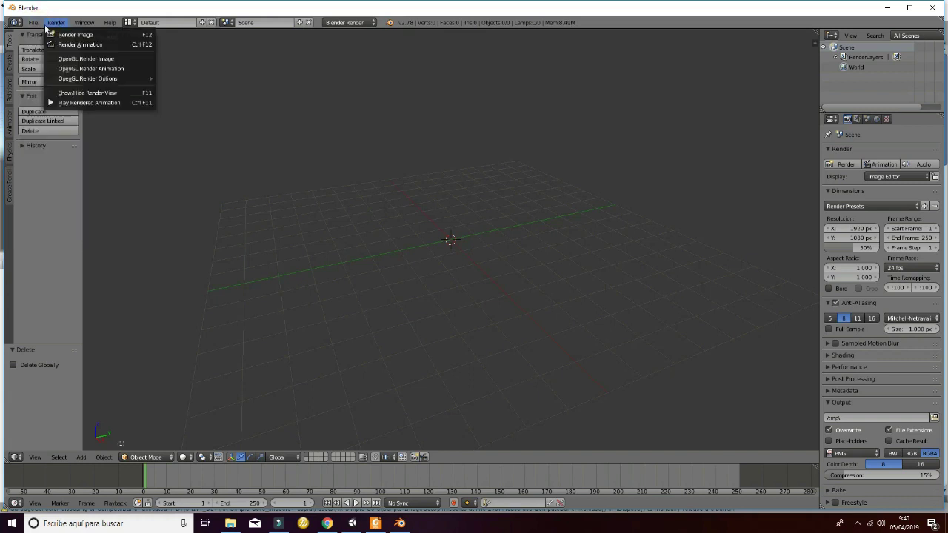
mouse_move(31, 30)
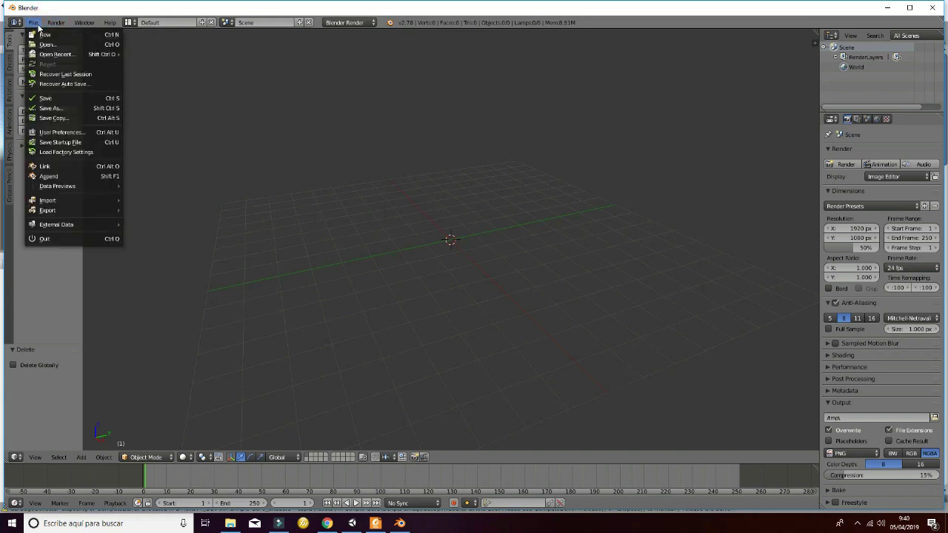
click(11, 63)
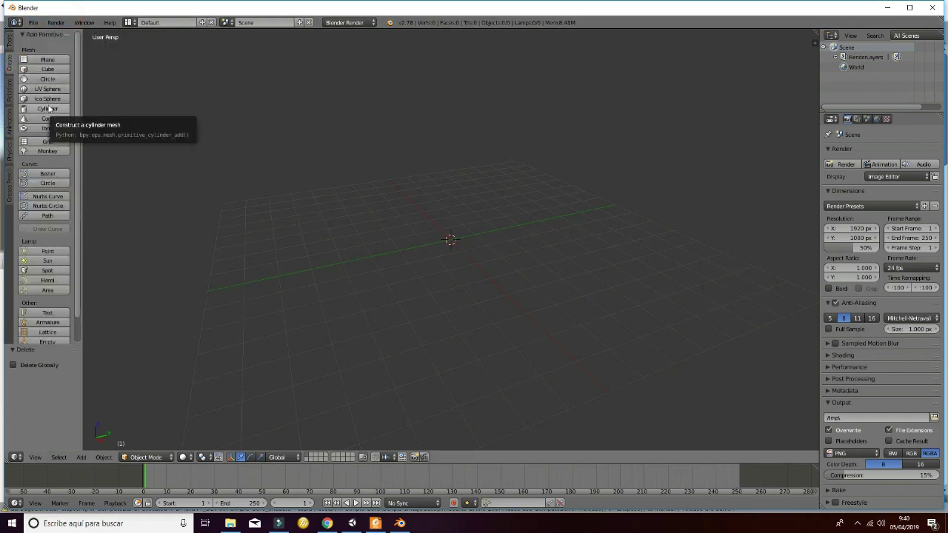
click(49, 109)
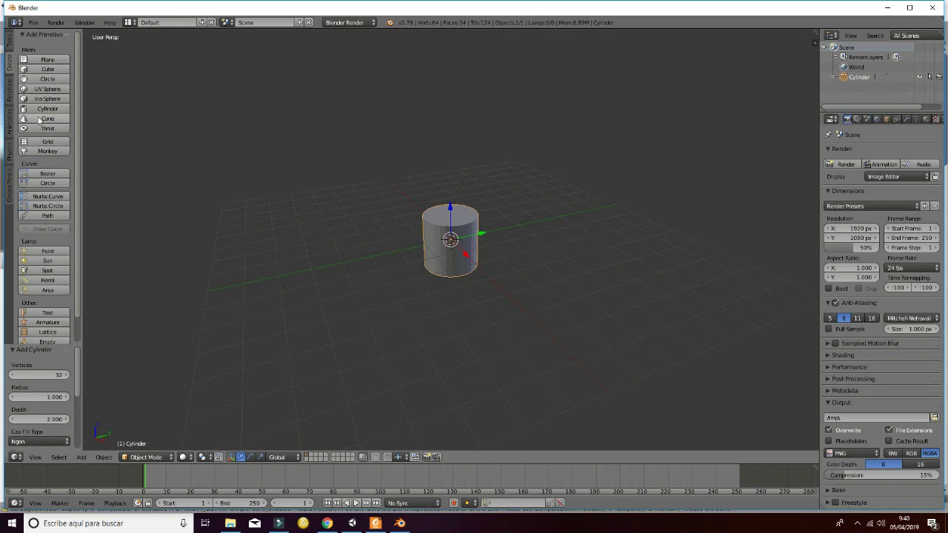
click(42, 119)
drag(447, 213, 456, 154)
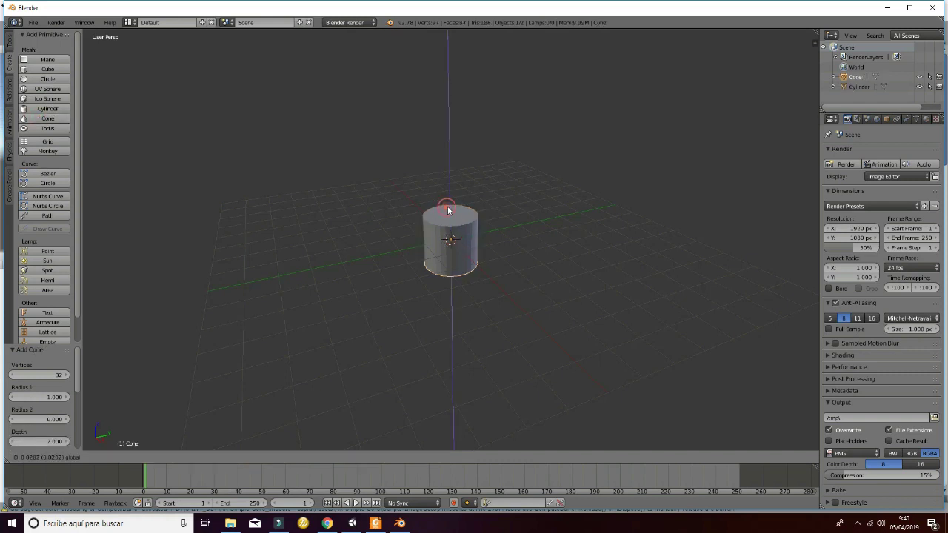
click(456, 154)
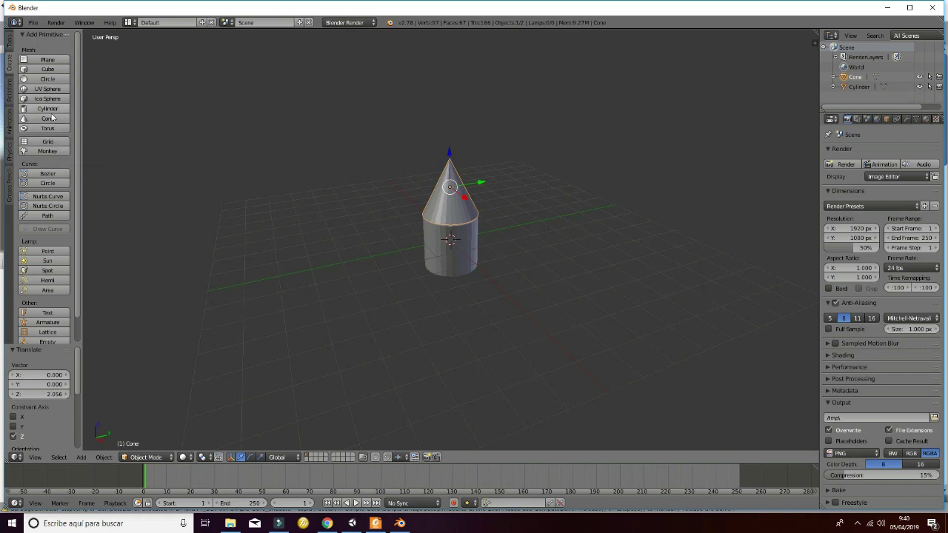
- Add a UV sphere, move it along X and scale it to about half size beside the cylinder
click(48, 89)
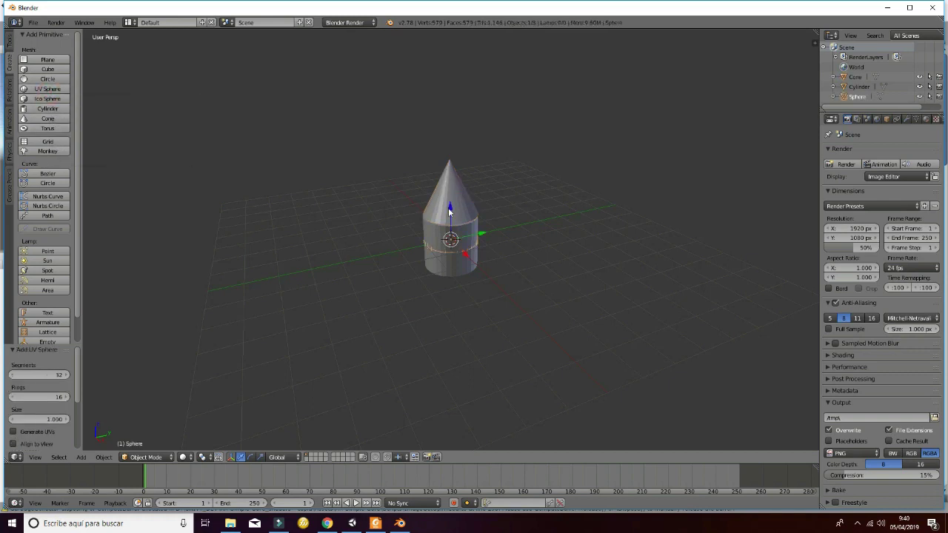
drag(465, 255, 477, 275)
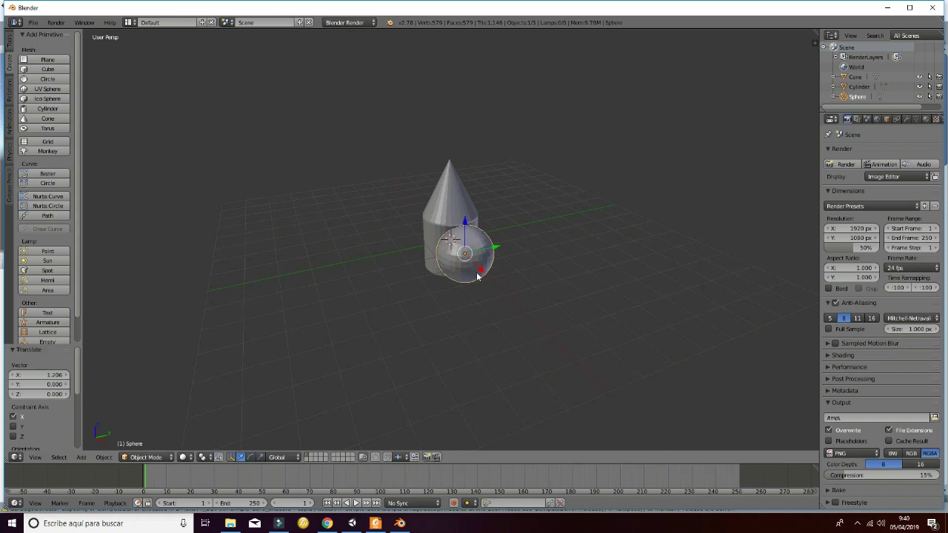
key(s)
click(481, 270)
drag(482, 270, 420, 297)
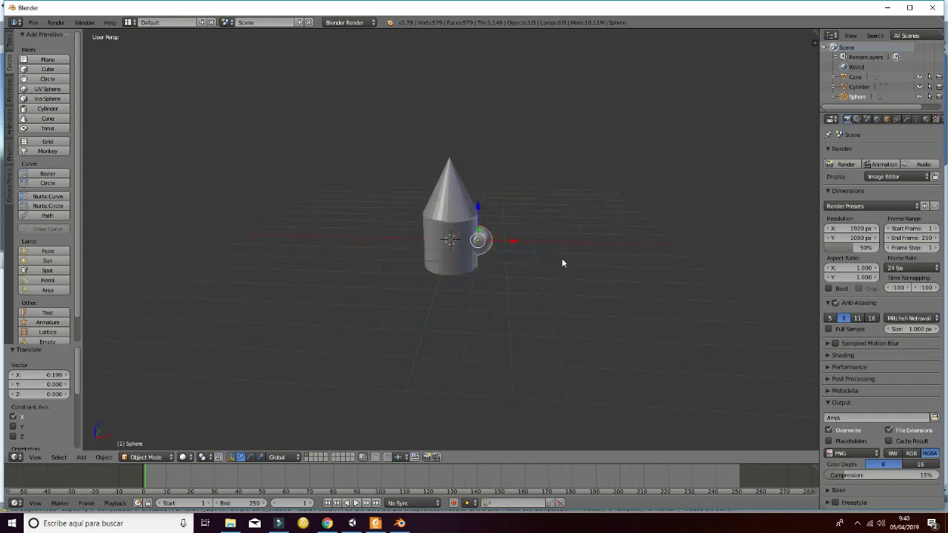
middle_drag(522, 258, 518, 241)
click(33, 23)
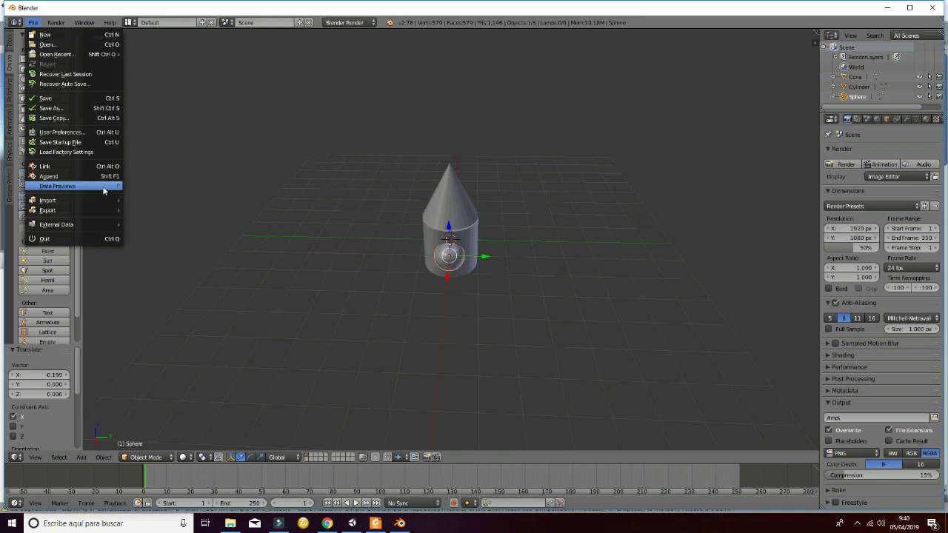
- Start an FBX export and browse to D:\UNITY_DEV\AR Simple Core_shaders - copia\Assets\AR Simple Core
mouse_move(99, 201)
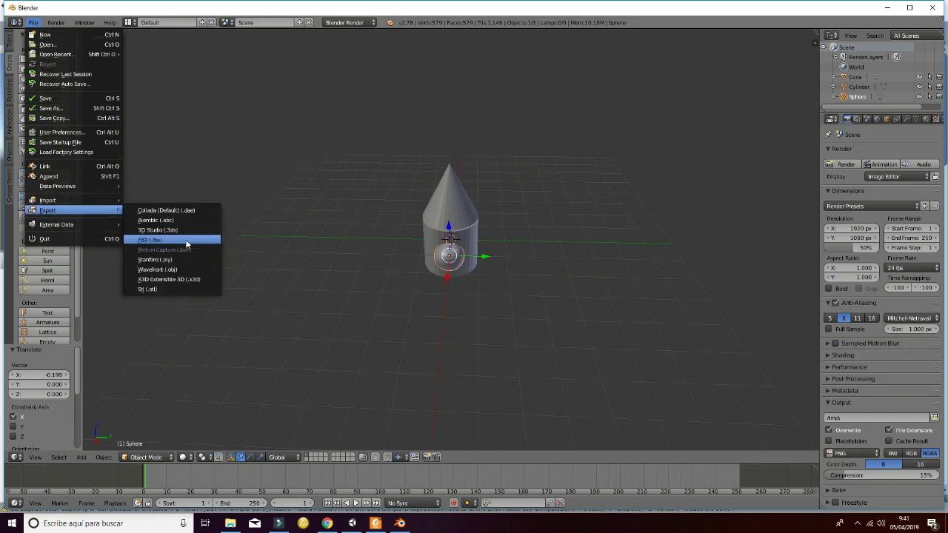
click(186, 241)
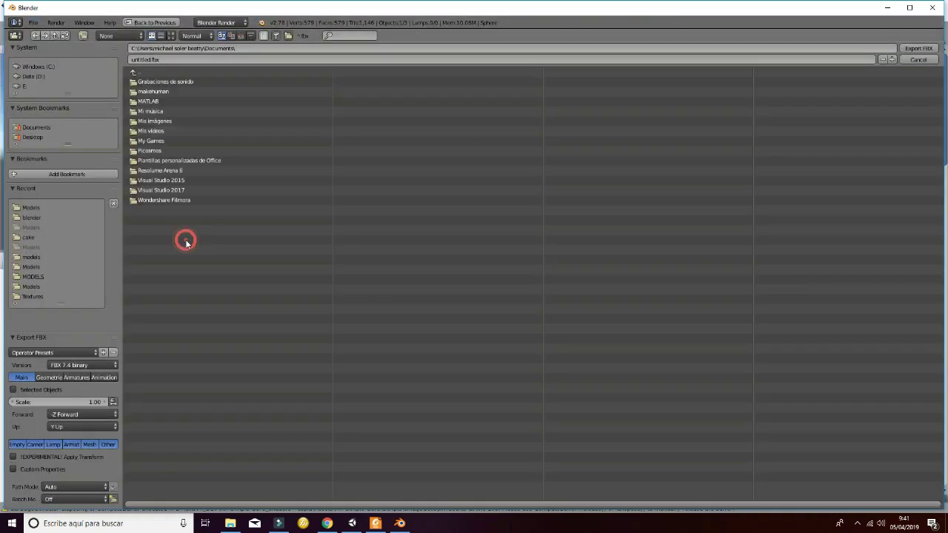
click(38, 210)
click(144, 75)
double_click(144, 75)
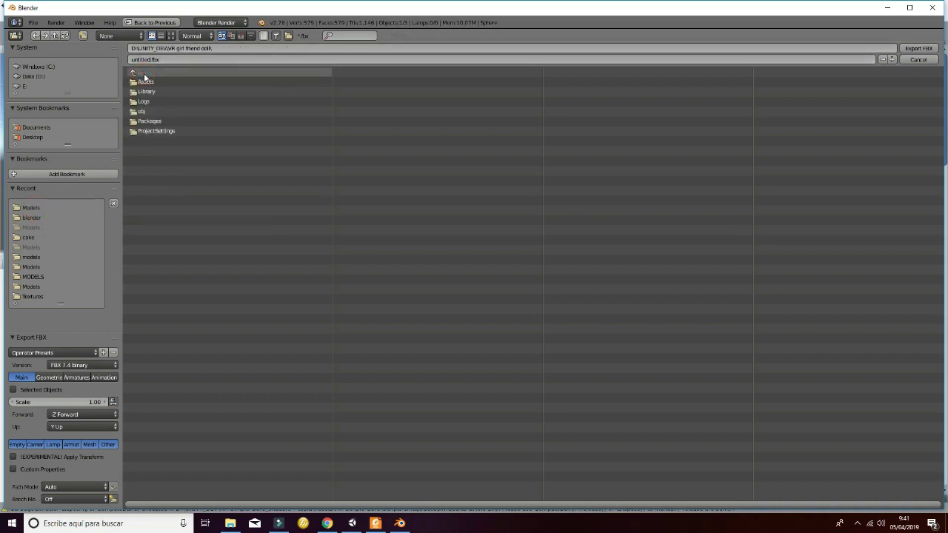
click(143, 74)
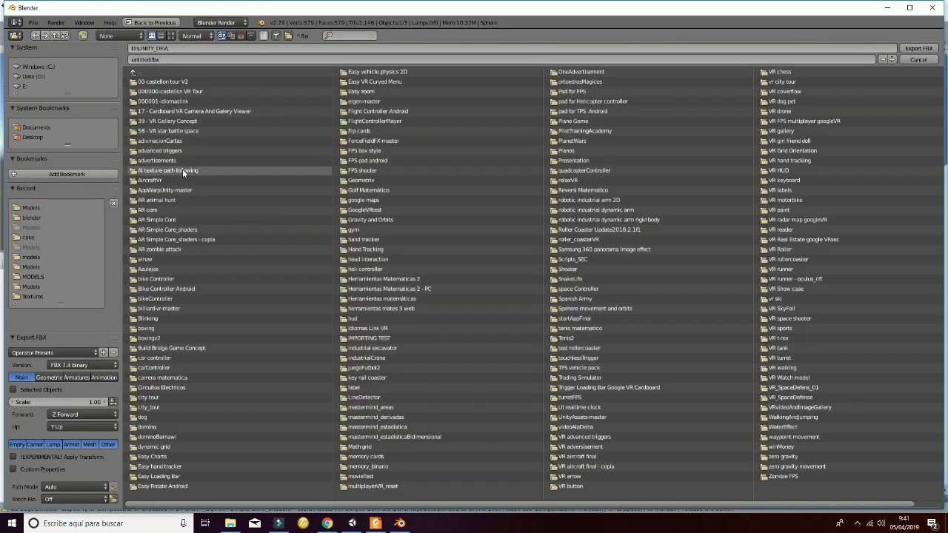
click(184, 241)
click(152, 81)
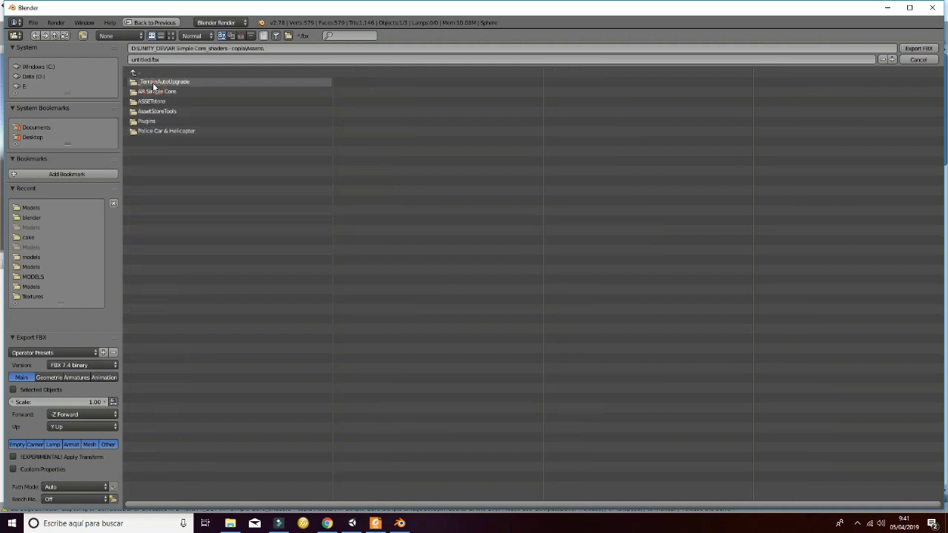
click(166, 91)
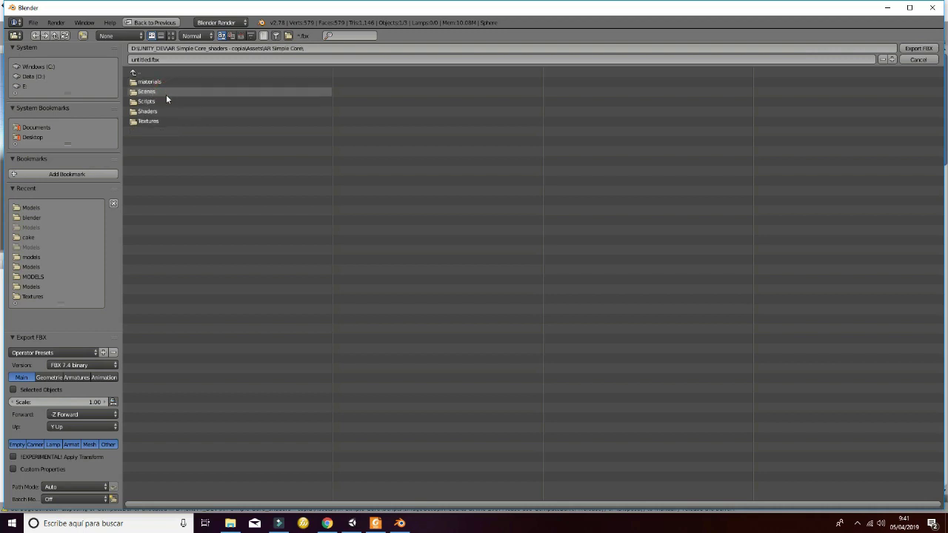
- Create a Models folder there and export the model as objeto.fbx
click(83, 35)
text(Mo)
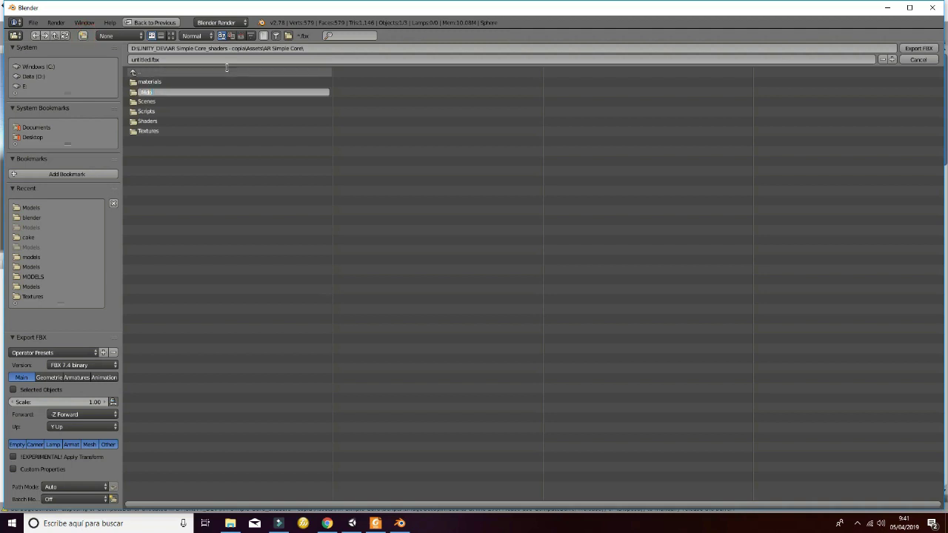
text(els)
key(Return)
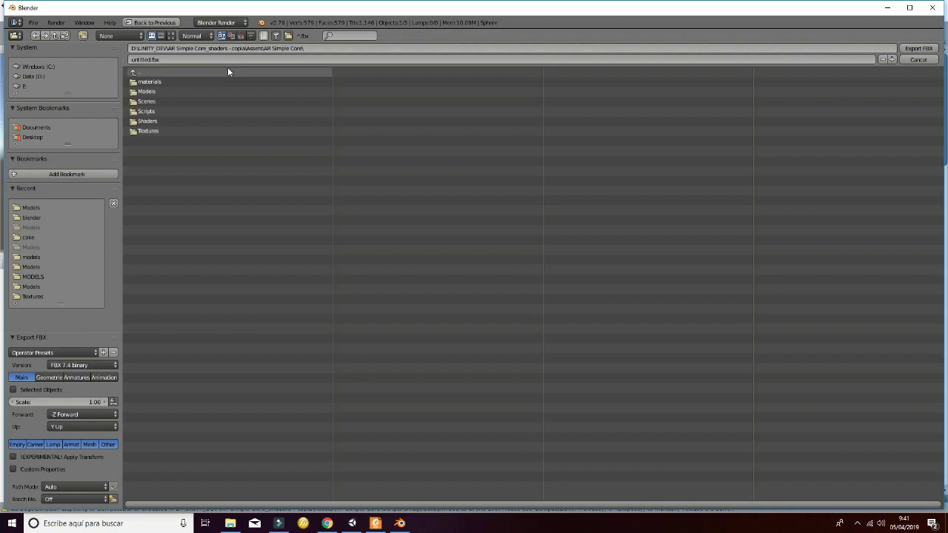
click(184, 59)
text(objeto)
key(Return)
click(919, 48)
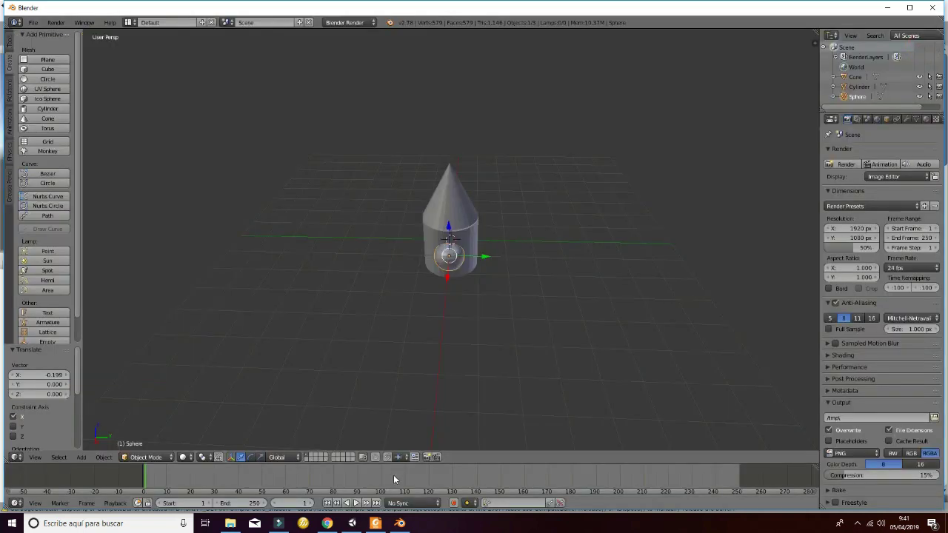
- Activate and frame the 3Dmodels object, then open Assets/AR Simple Core/Models showing objeto
click(352, 523)
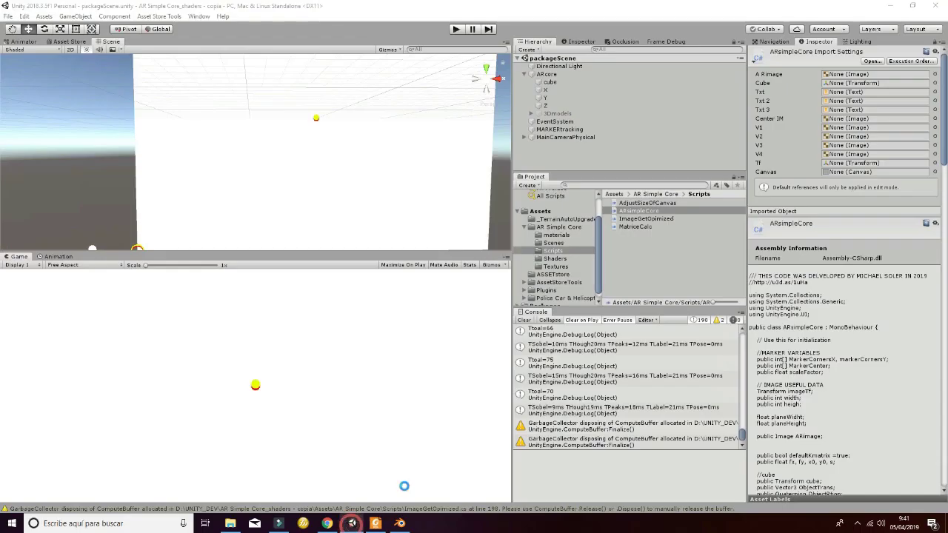
click(565, 113)
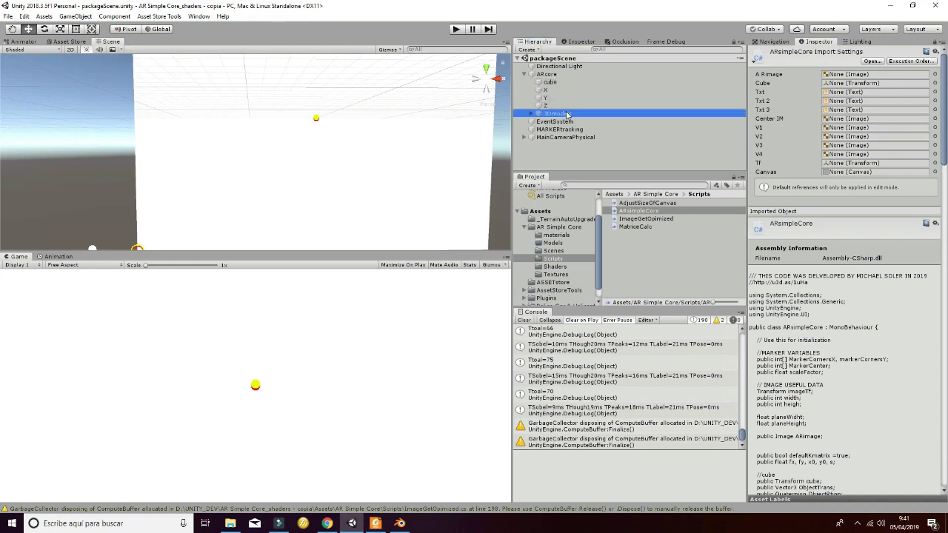
click(772, 53)
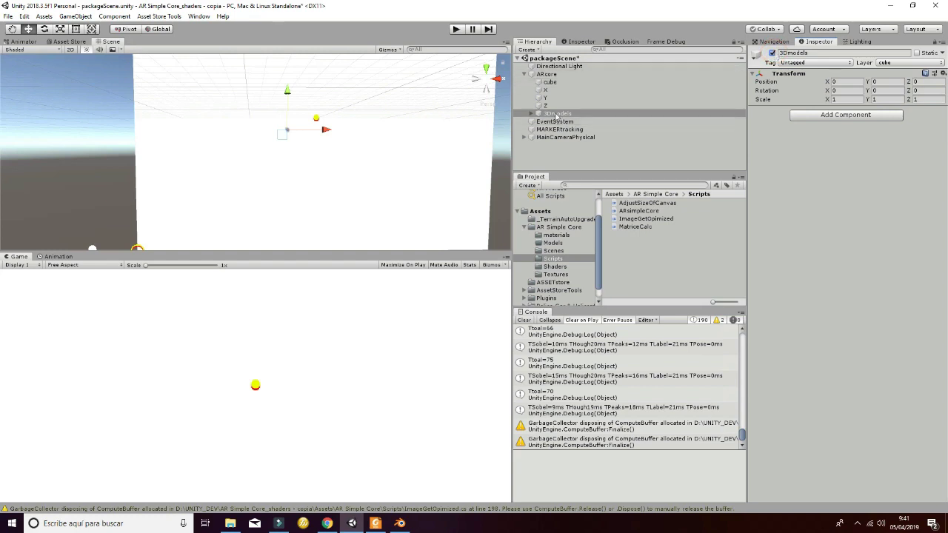
double_click(556, 115)
mouse_move(282, 141)
alt+mouse_down()
mouse_move(320, 141)
mouse_move(213, 148)
alt+mouse_up()
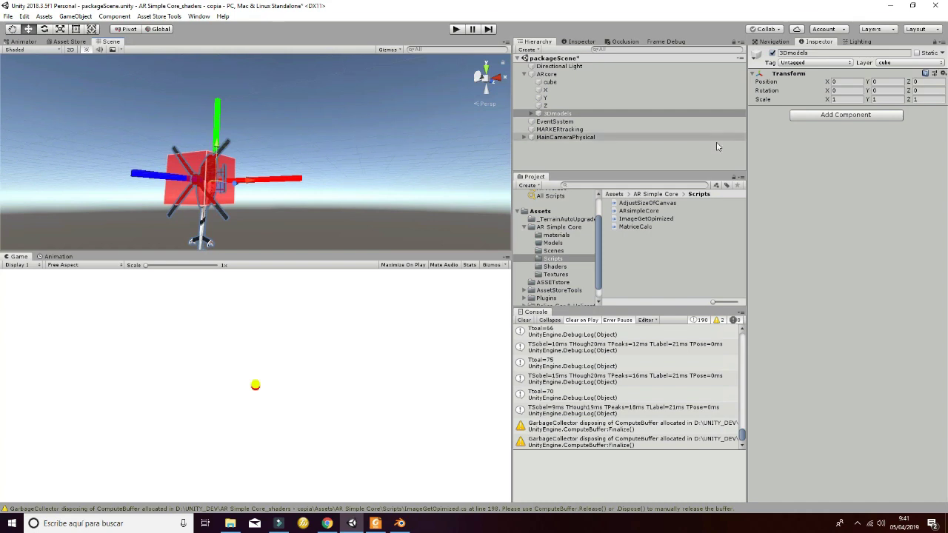
click(557, 243)
click(634, 212)
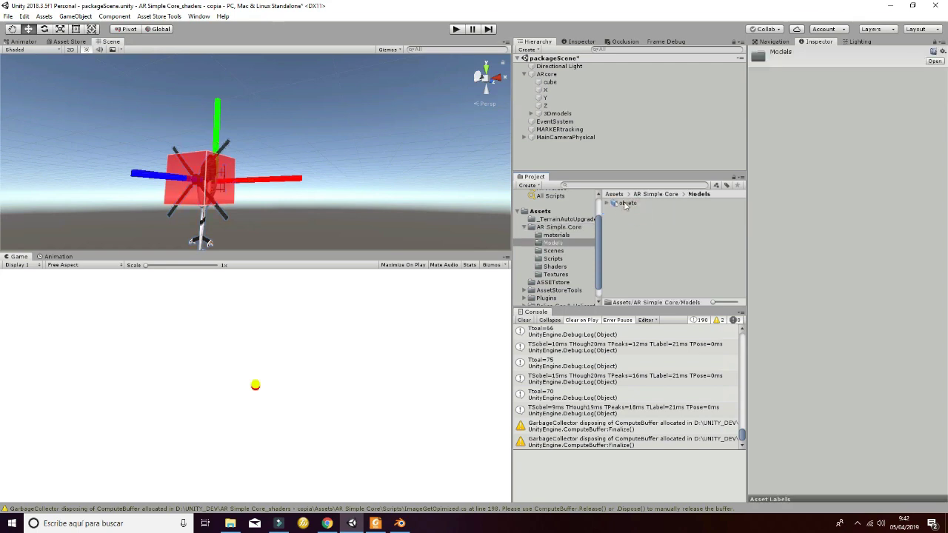
- Drag objeto under 3Dmodels and set its rotation to X -180, Y -90, Z 90
drag(625, 204, 572, 116)
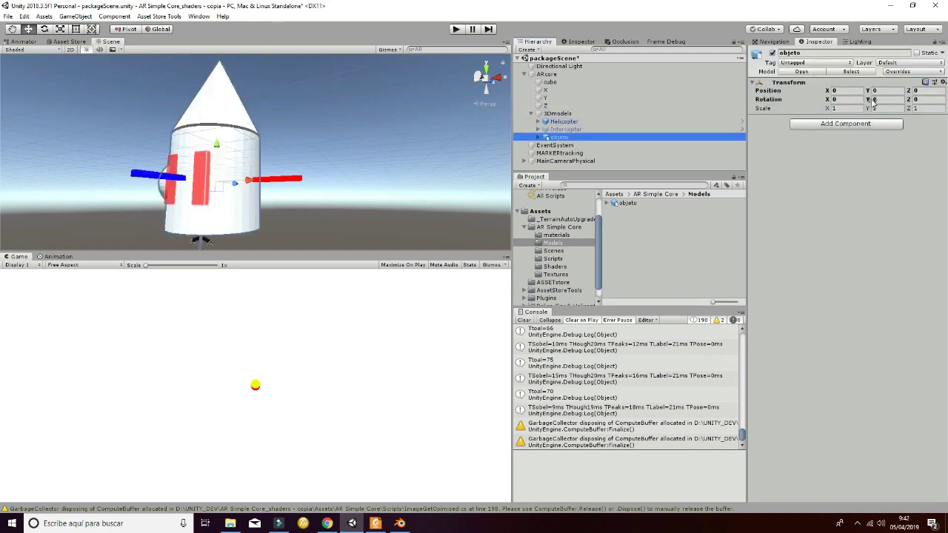
click(836, 99)
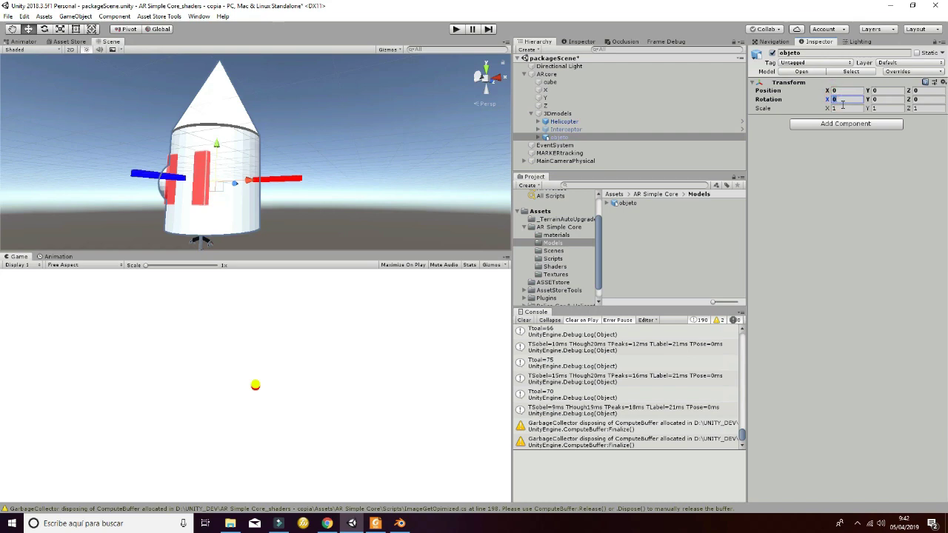
click(892, 99)
click(857, 101)
text(90)
text(-)
text(90)
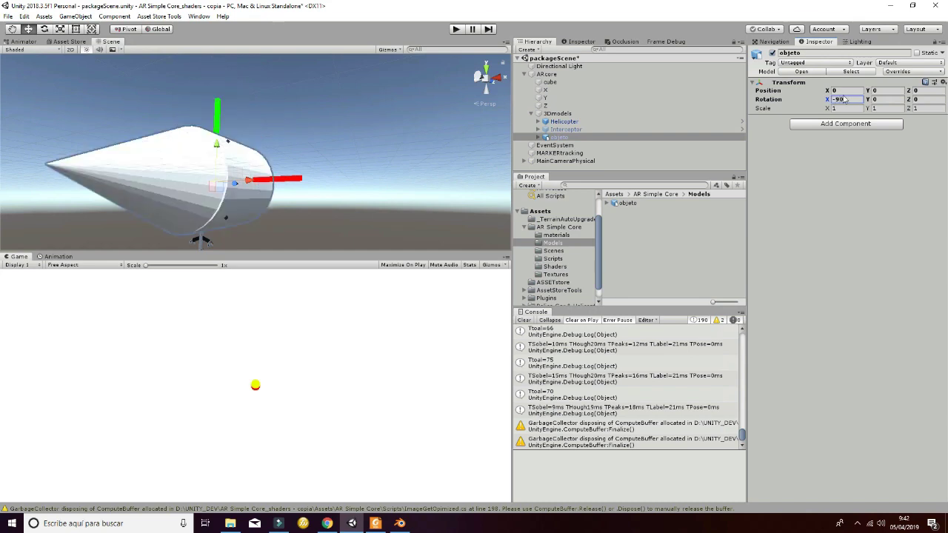
text(e)
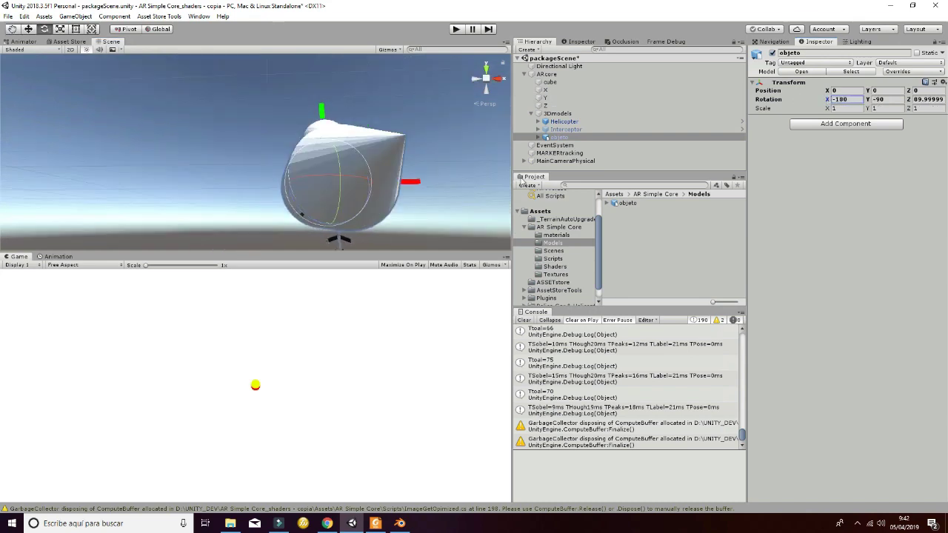
right_drag(462, 192, 263, 118)
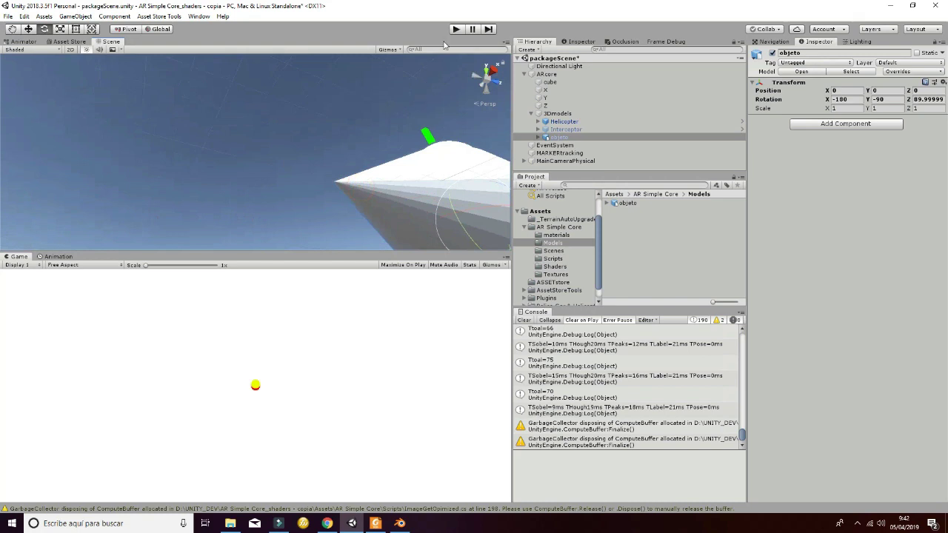
- Play the scene and deactivate the Helicopter so only objeto shows on the marker
click(456, 30)
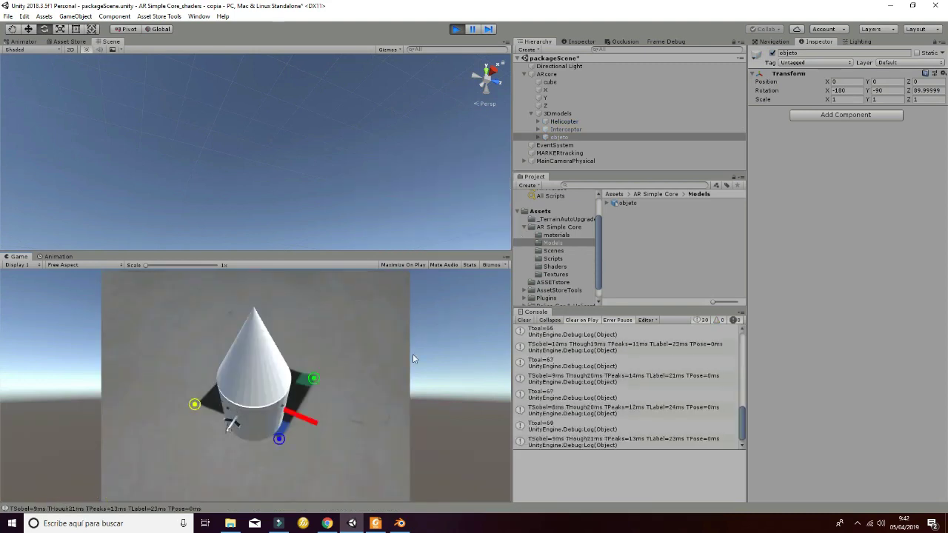
click(565, 121)
click(772, 54)
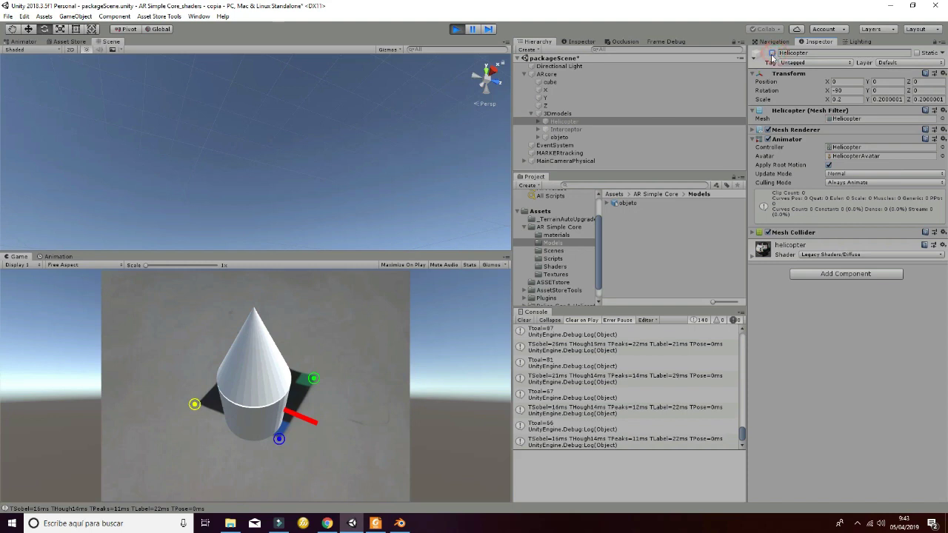